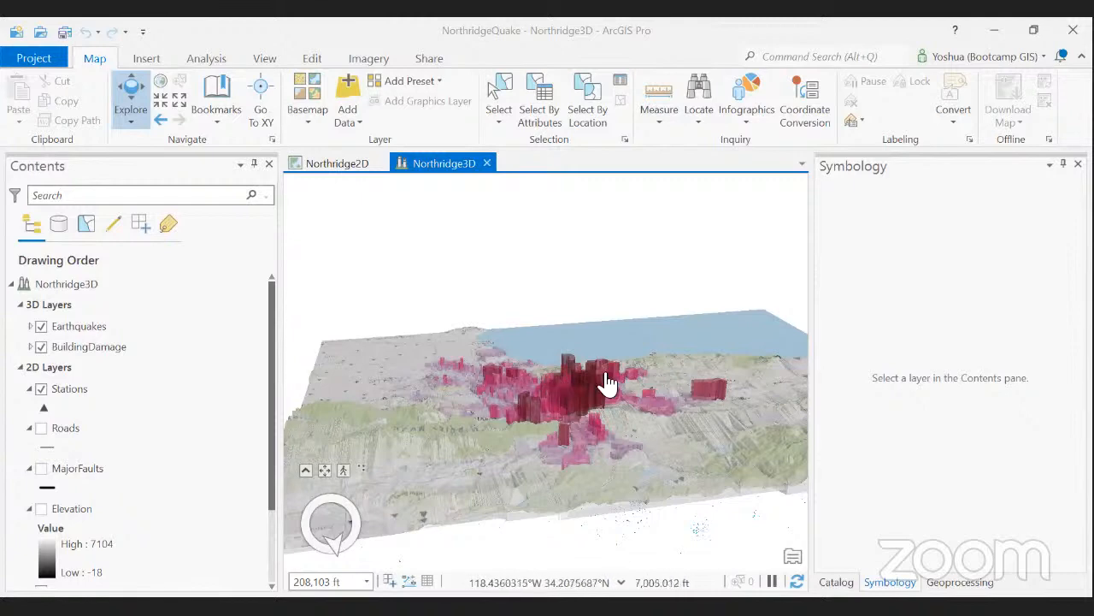
Examine the building damage blocks and the underground earthquake points of the Northridge3D scene from above, from beneath the terrain and up close
mouse_move(596, 407)
left_mouse_down()
mouse_move(718, 462)
mouse_move(520, 439)
left_mouse_up()
mouse_move(511, 432)
left_mouse_down()
mouse_move(616, 457)
mouse_move(547, 416)
mouse_move(531, 420)
mouse_move(536, 488)
left_mouse_up()
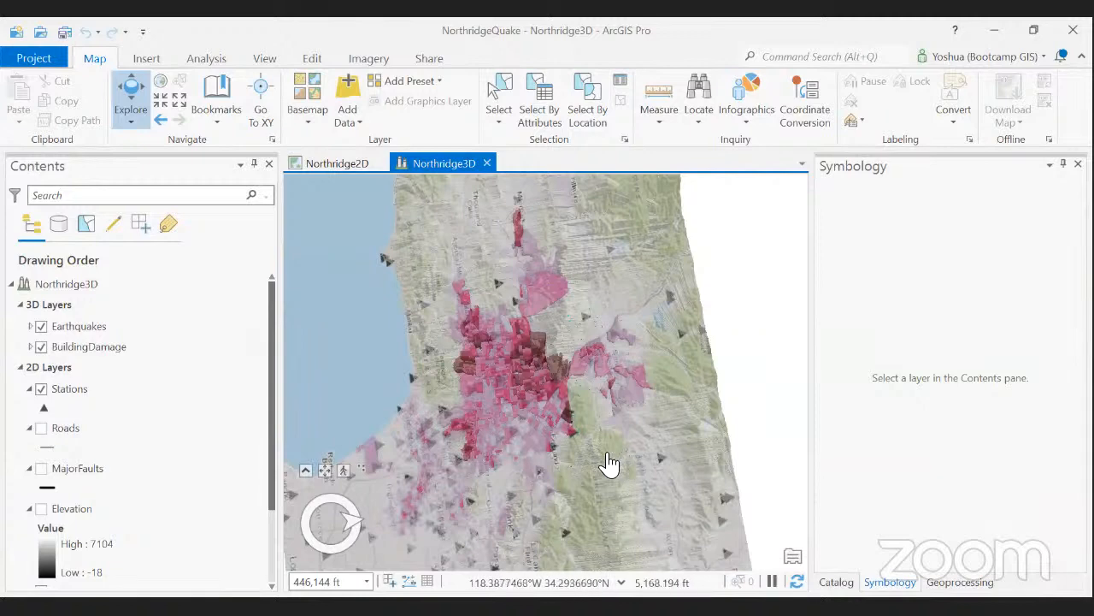
left_click_drag(558, 441, 571, 379)
mouse_move(557, 511)
left_mouse_down()
mouse_move(557, 460)
mouse_move(575, 519)
left_mouse_up()
scroll(575, 520, "up", 5)
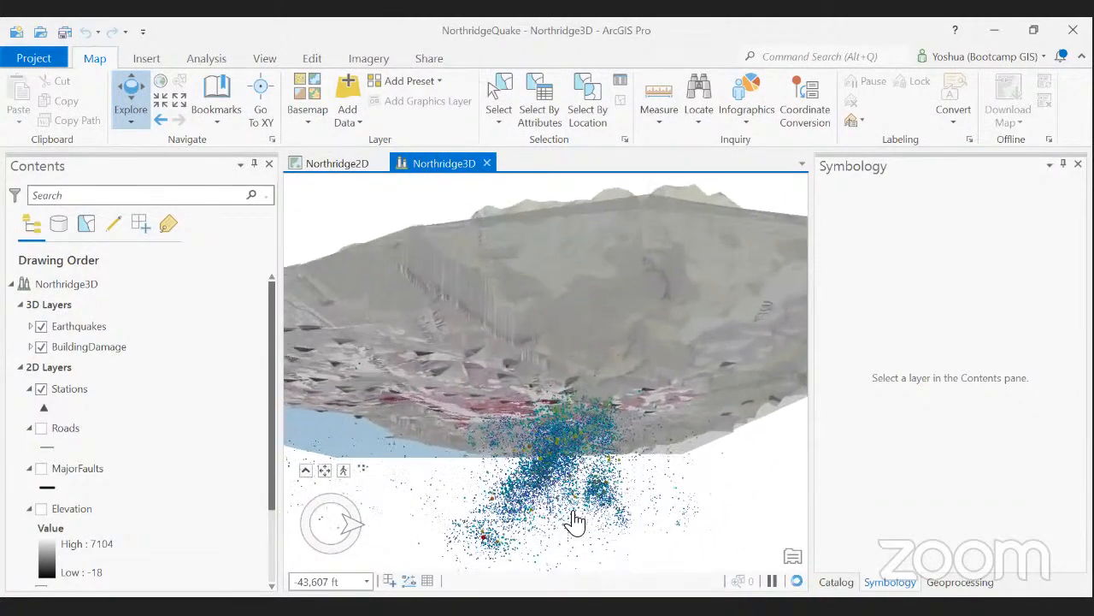
scroll(576, 521, "up", 2)
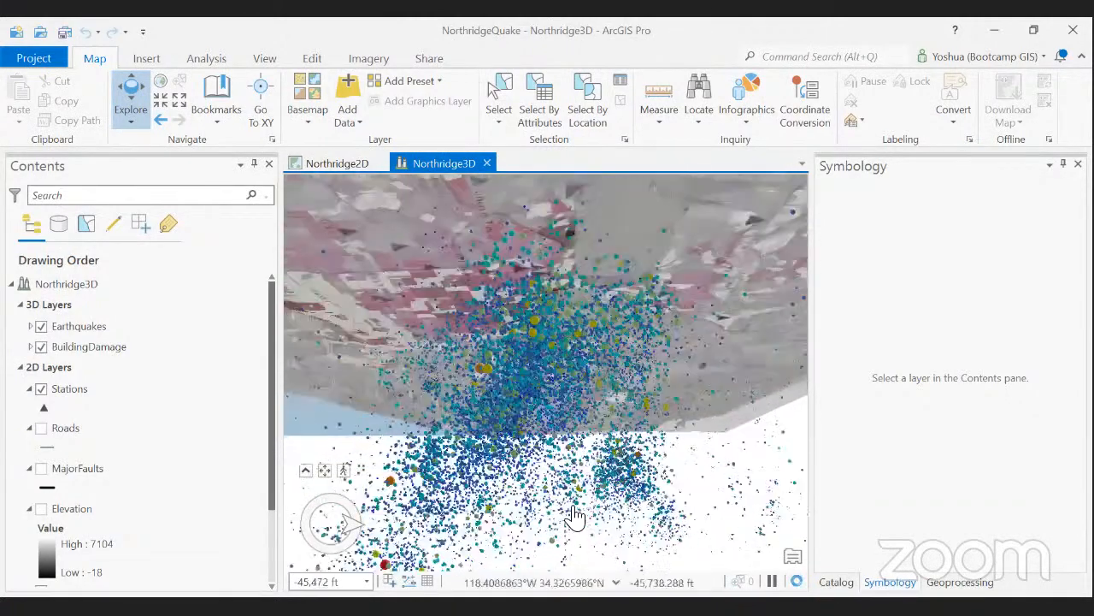
scroll(575, 517, "up", 4)
scroll(576, 515, "up", 8)
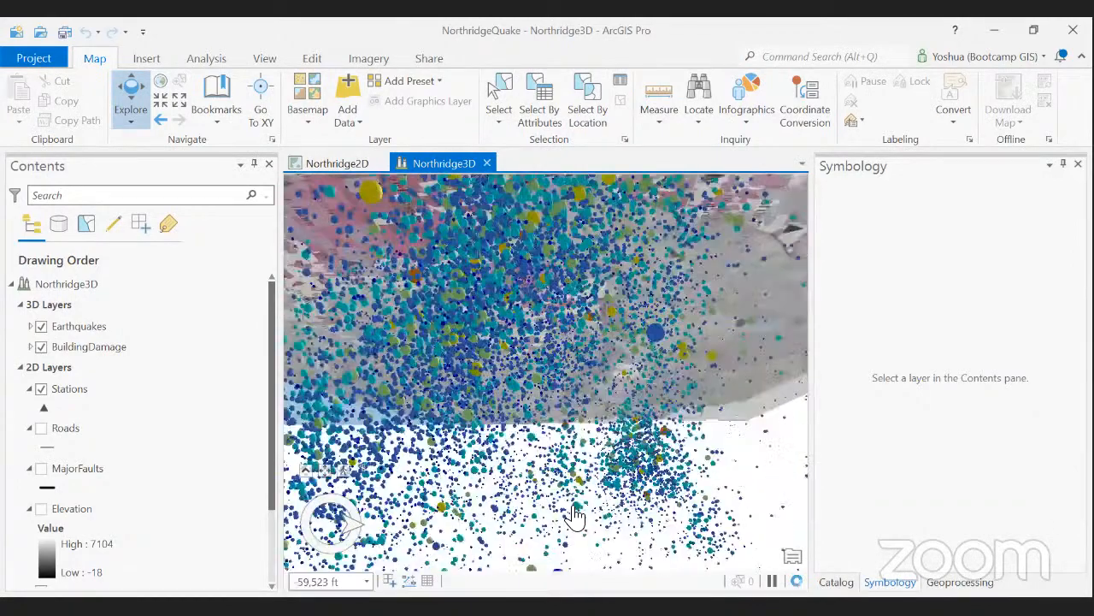
scroll(574, 511, "up", 6)
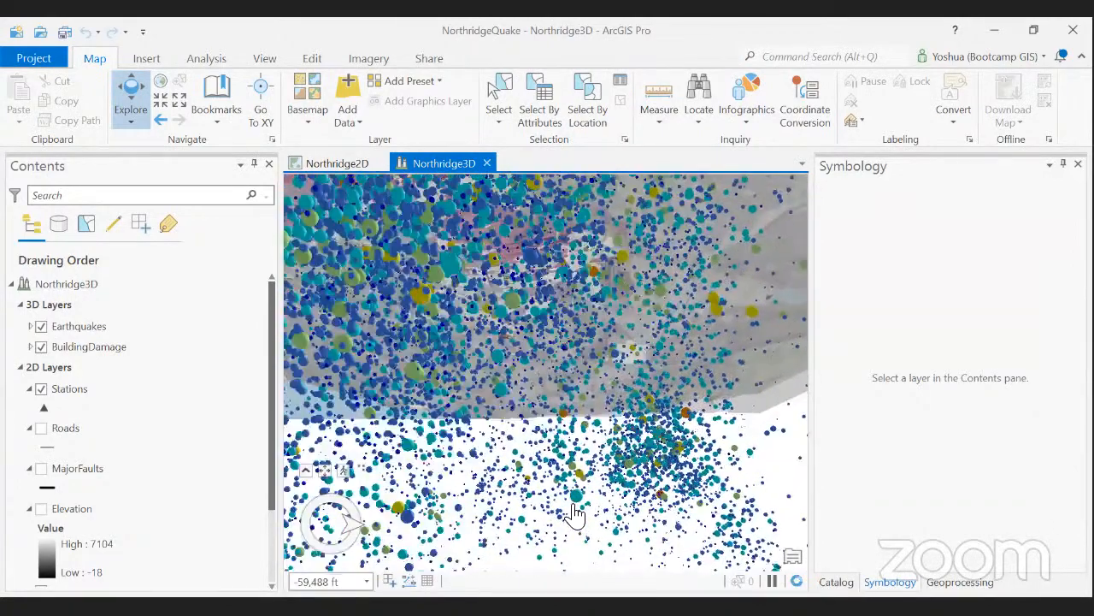
scroll(574, 509, "up", 8)
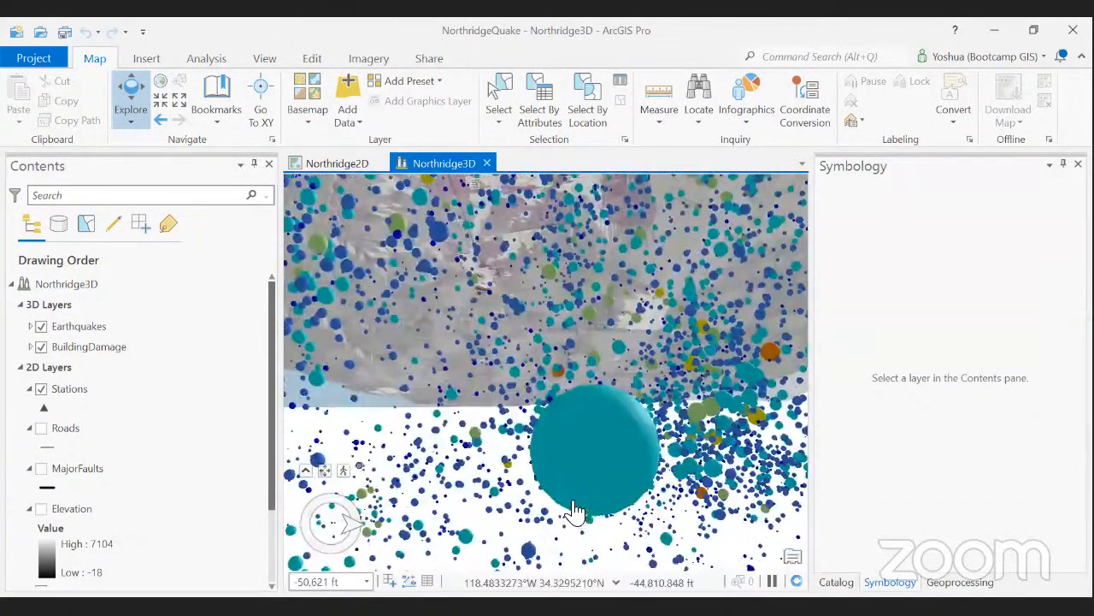
scroll(574, 507, "up", 8)
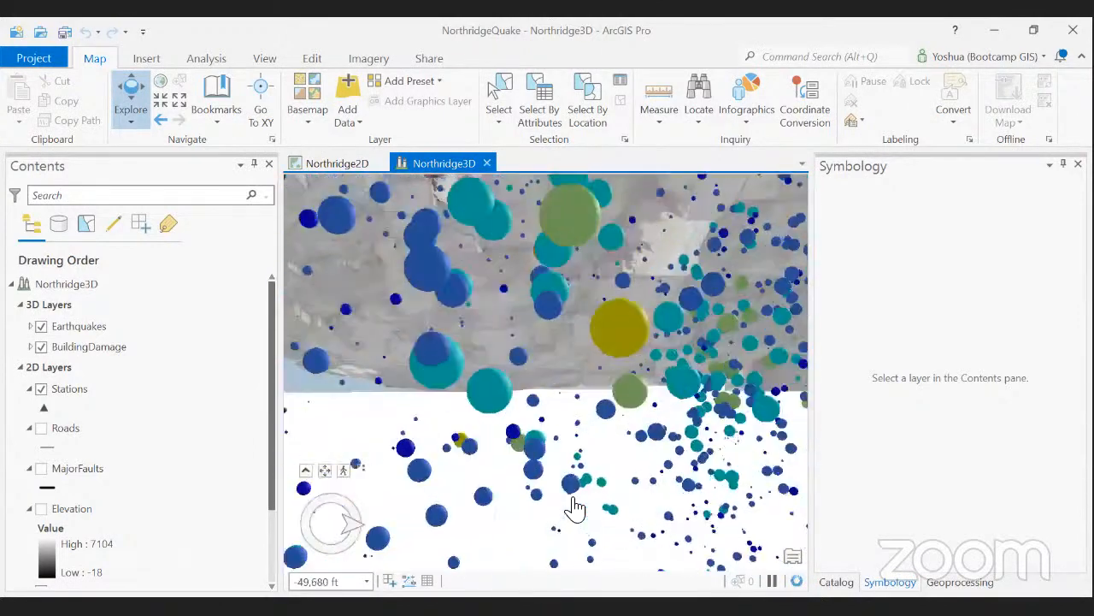
scroll(574, 503, "up", 8)
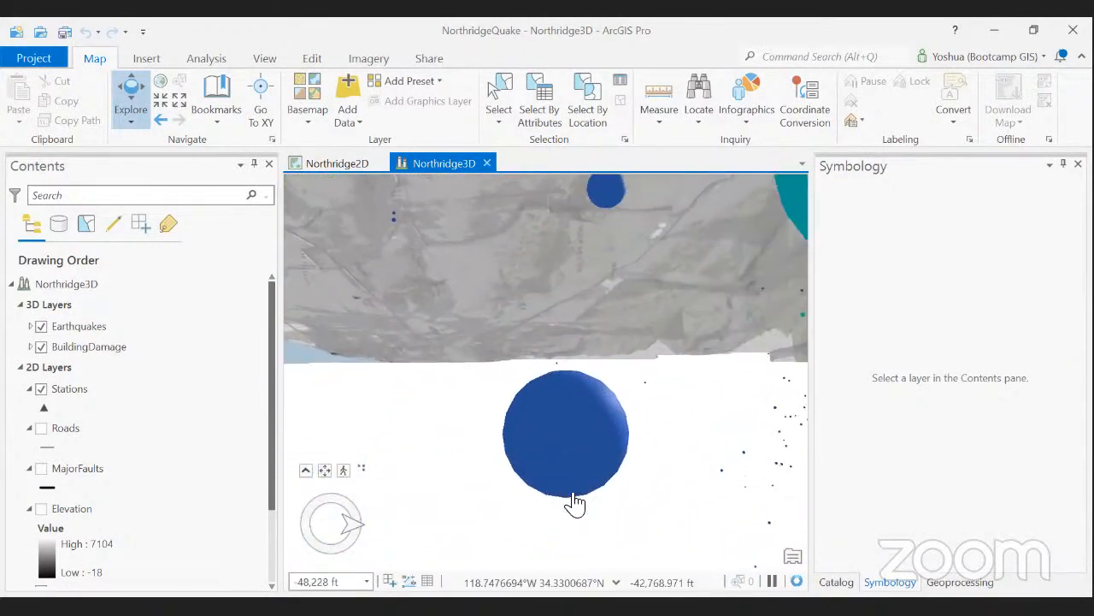
scroll(576, 496, "up", 5)
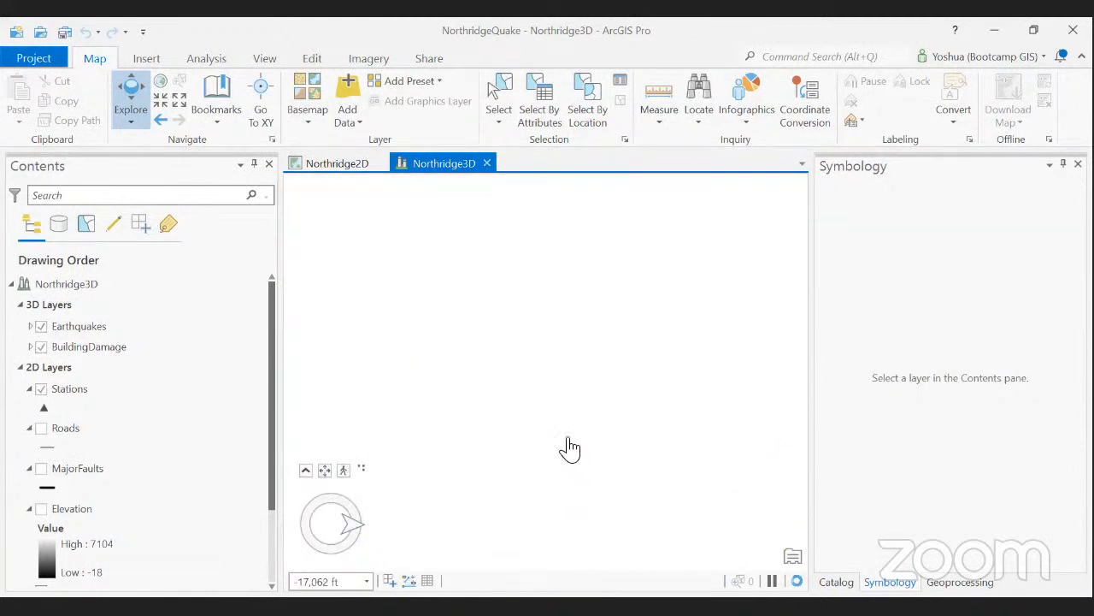
Switch to the Northridge2D map and turn on the Epicenter, MajorFaults and QuakeBuffer_SWave layers
left_click(353, 165)
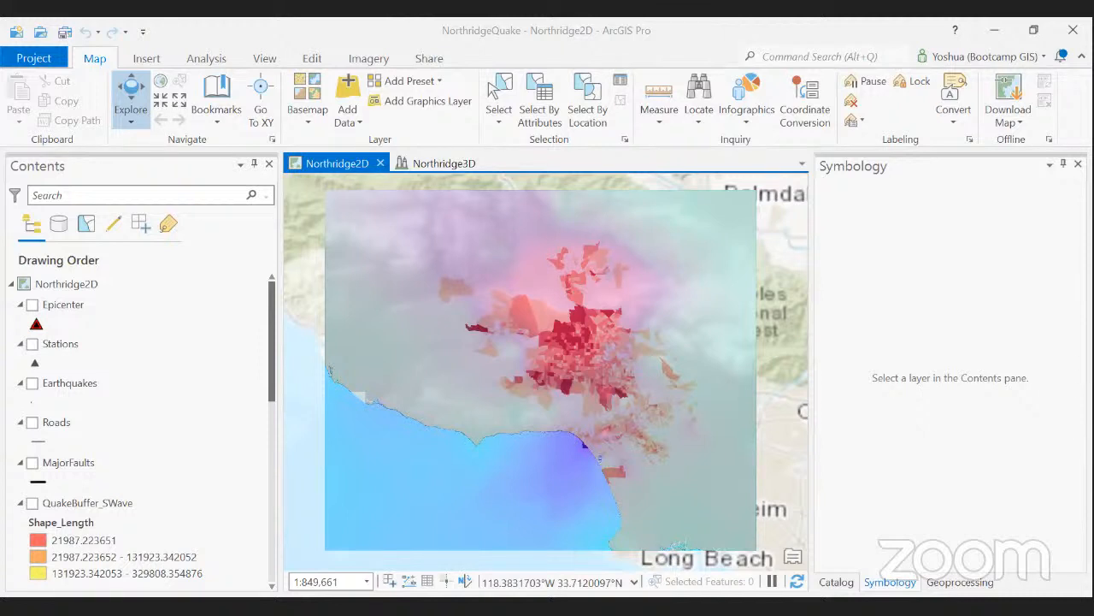
left_click(32, 305)
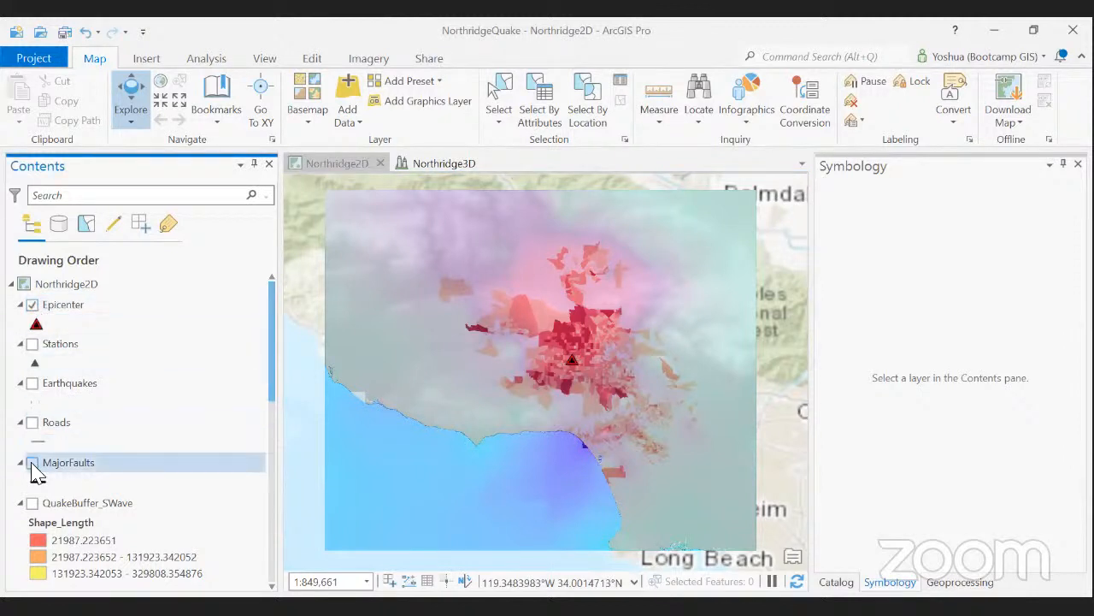
left_click(32, 466)
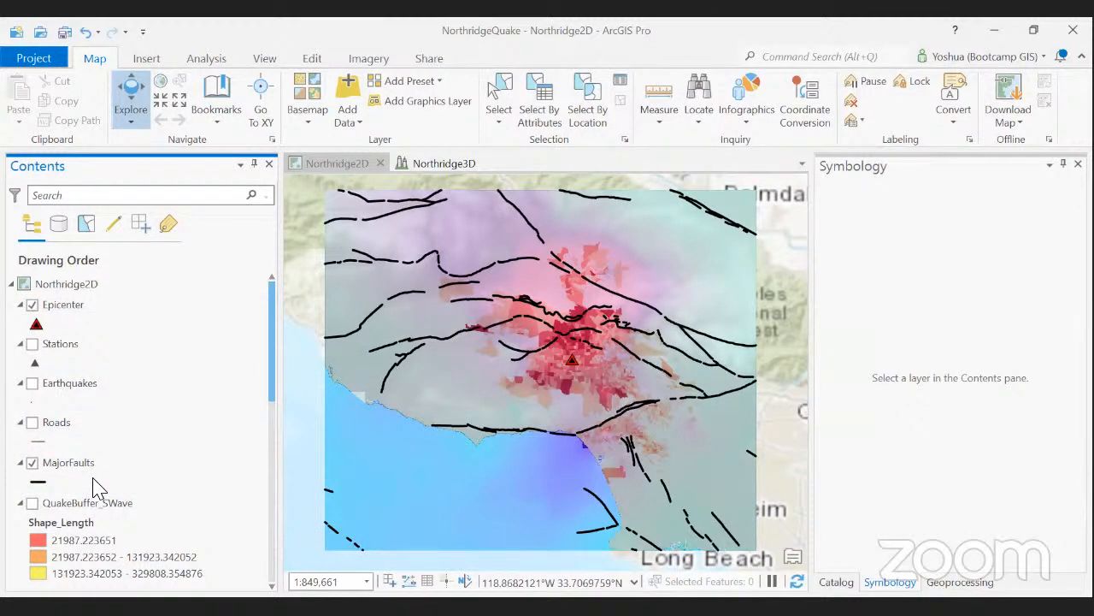
scroll(98, 466, "down", 4)
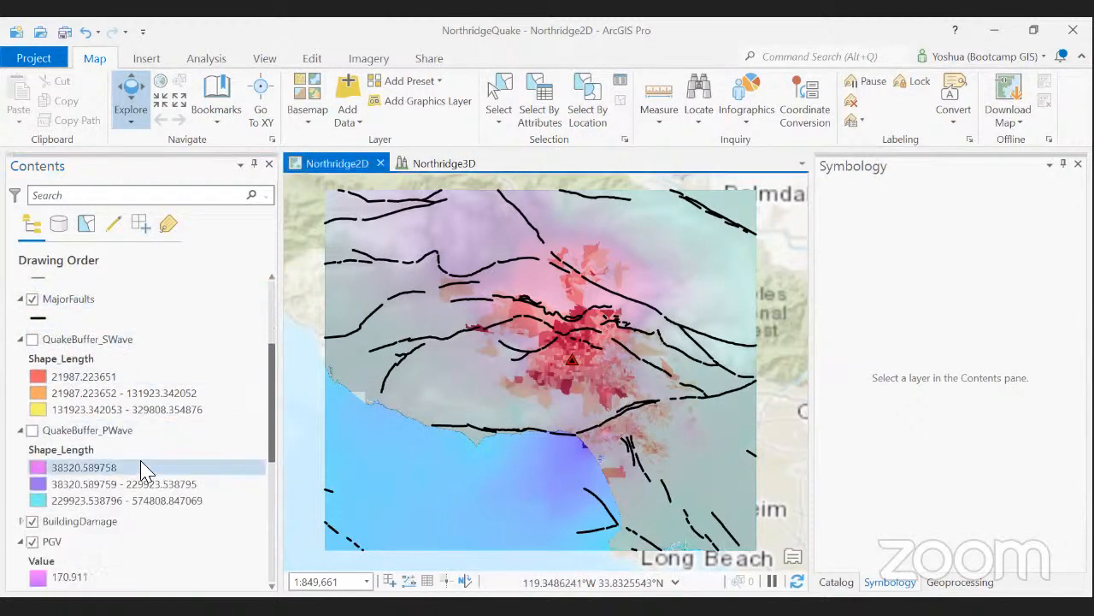
left_click(32, 339)
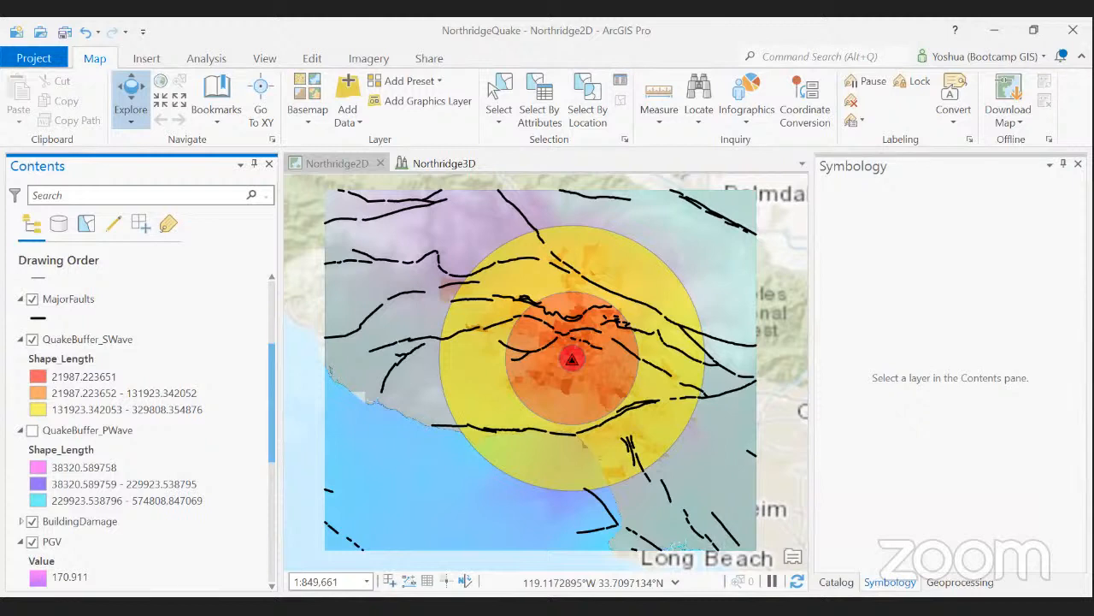
Turn on the Hillshade_Elevation layer and turn off the Elevation layer in the Northridge2D map
scroll(137, 379, "up", 4)
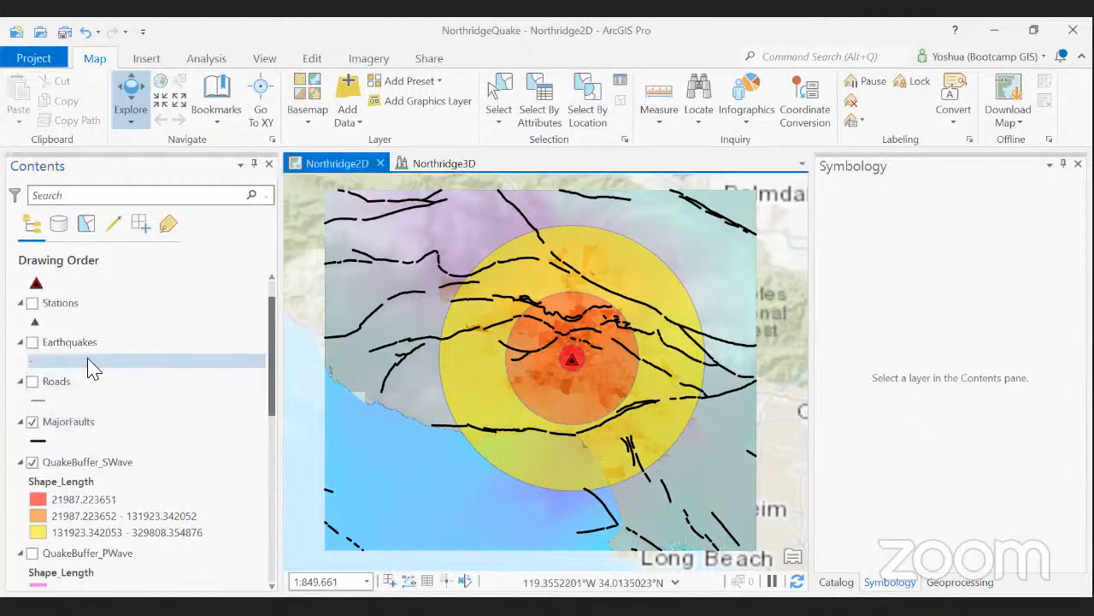
scroll(93, 368, "up", 1)
scroll(93, 373, "down", 10)
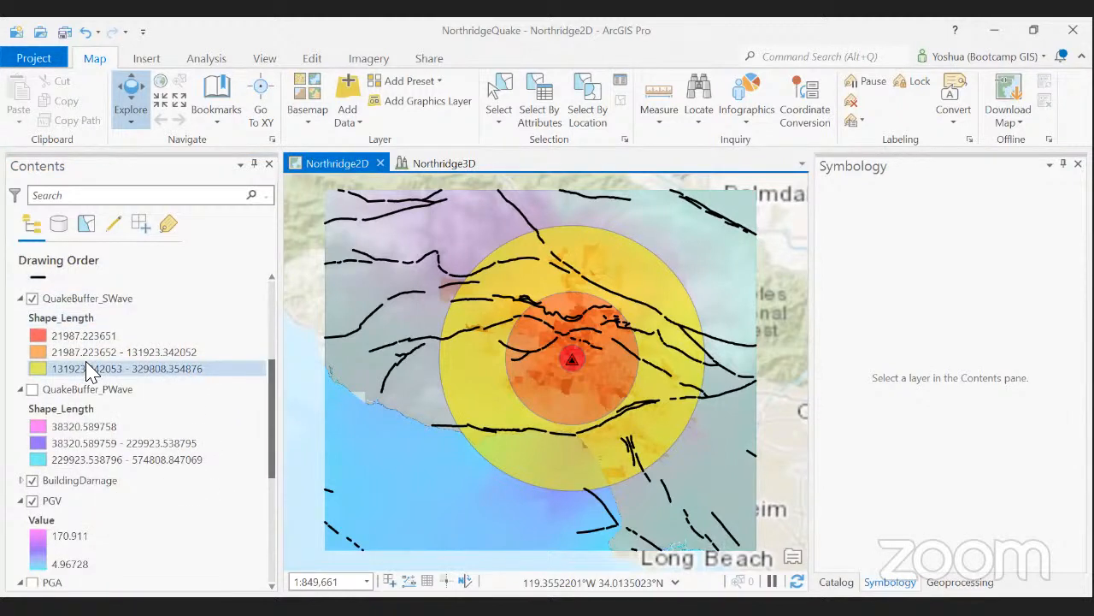
scroll(93, 373, "down", 1)
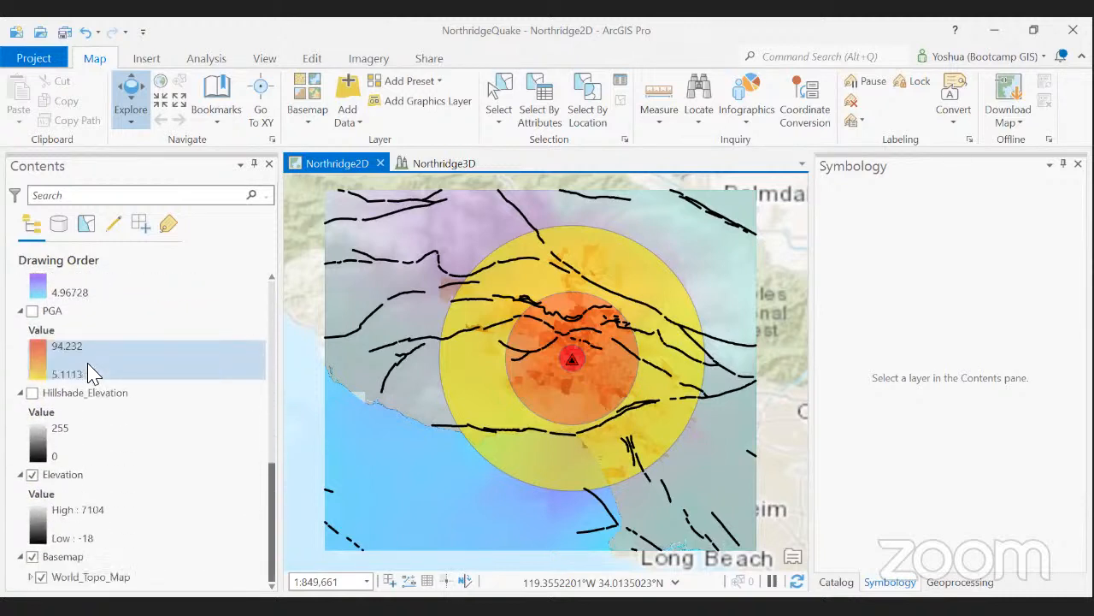
scroll(92, 373, "up", 3)
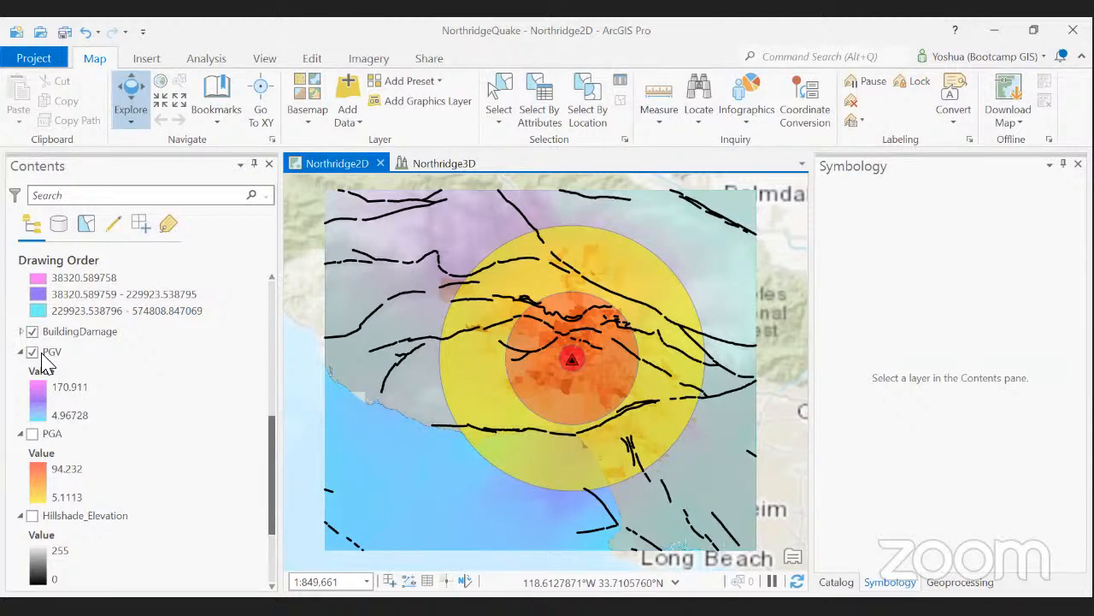
left_click(32, 516)
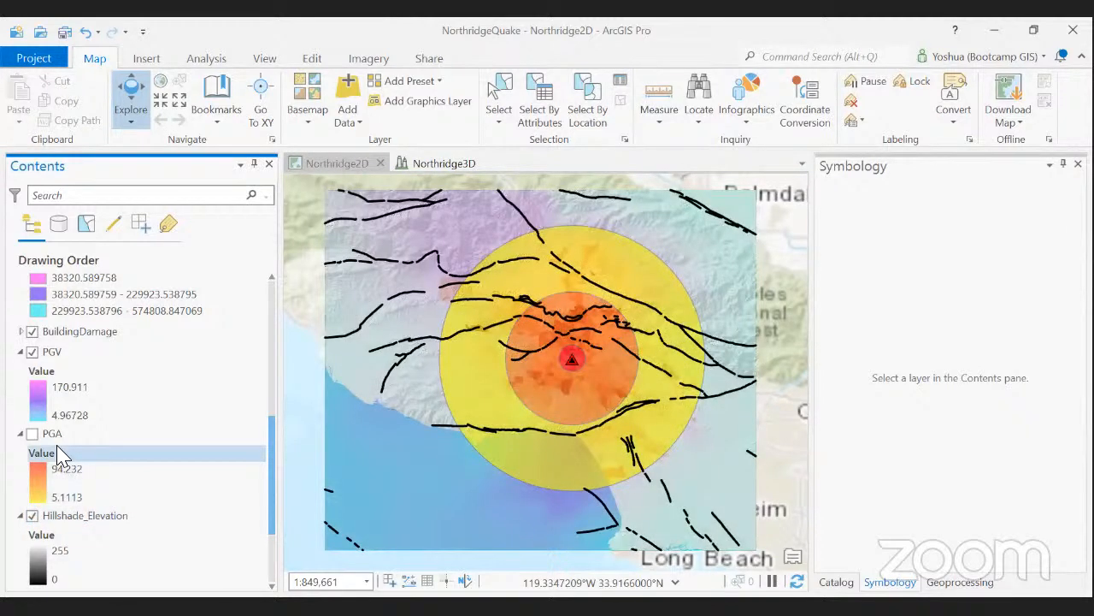
scroll(60, 453, "down", 3)
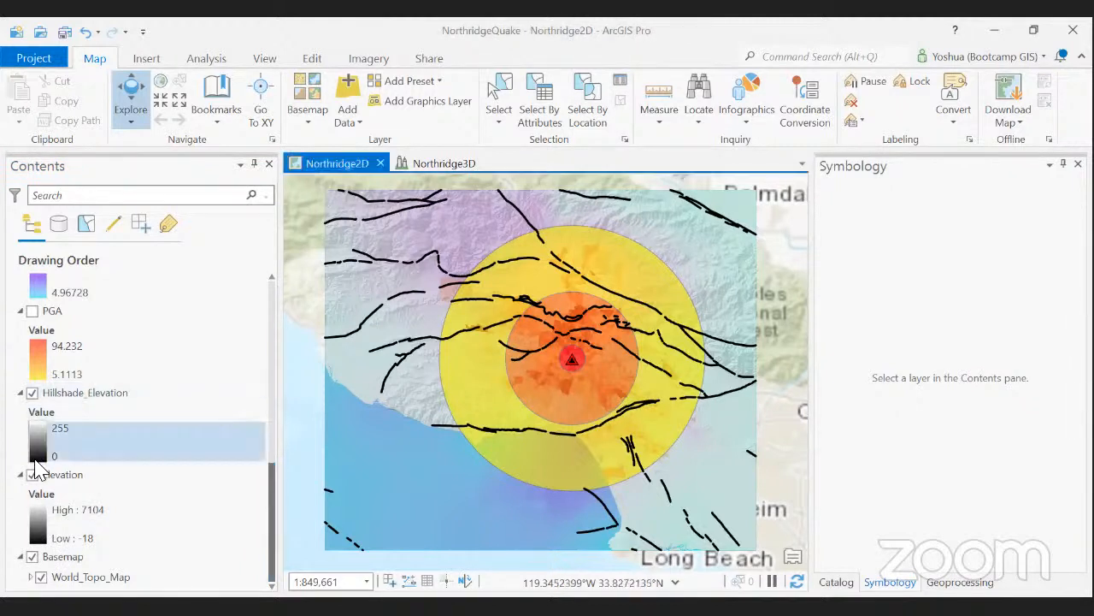
left_click(33, 476)
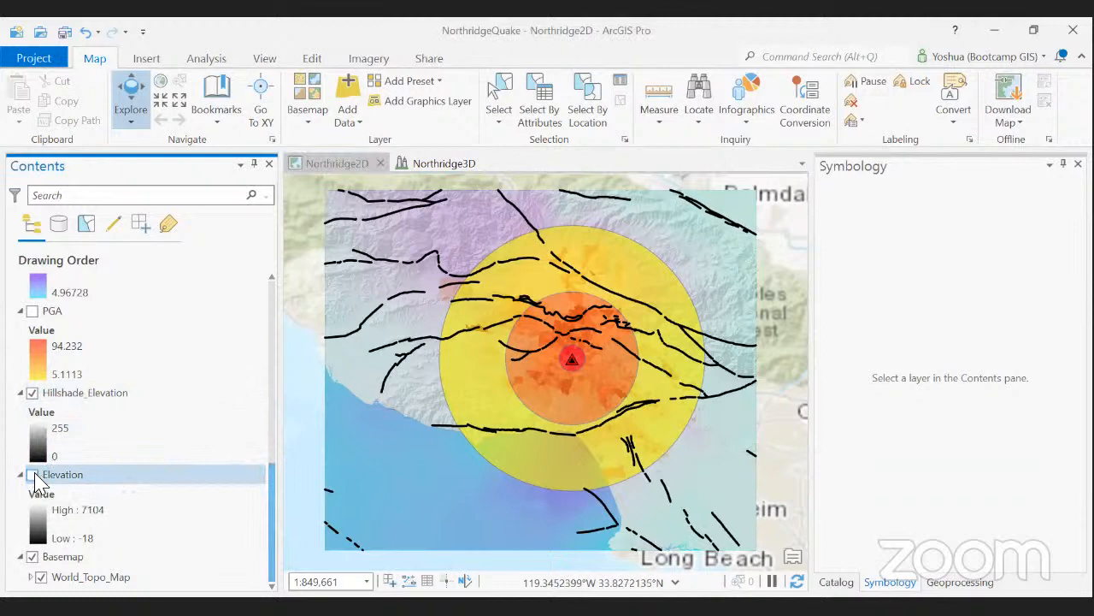
Review the full layer list of the Northridge2D map, from the epicenter and wave buffers to the PGV, PGA and elevation rasters
scroll(35, 477, "up", 3)
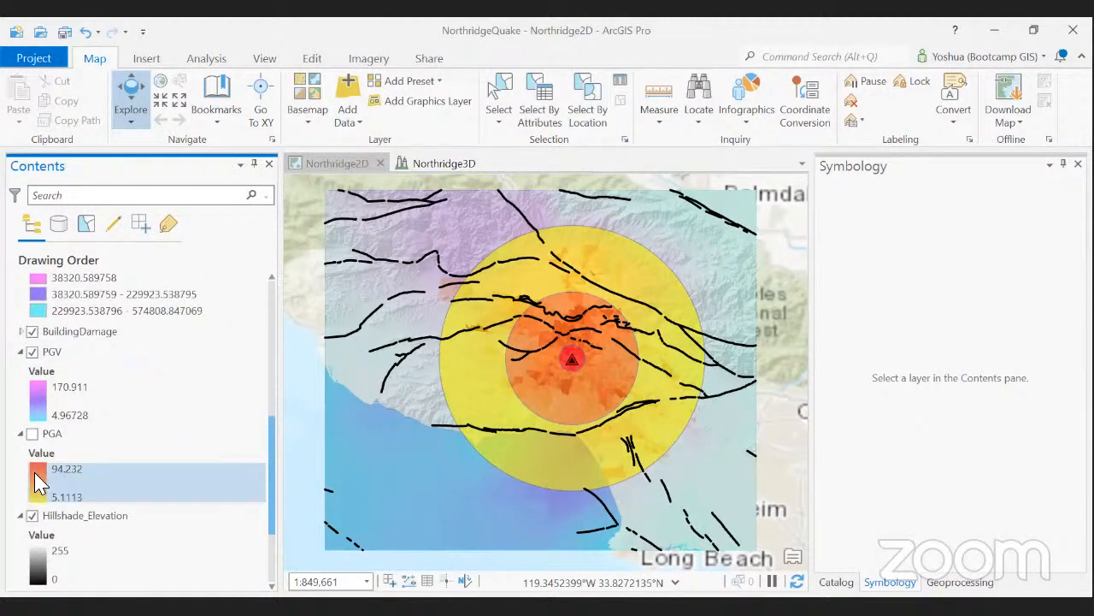
scroll(99, 483, "up", 2)
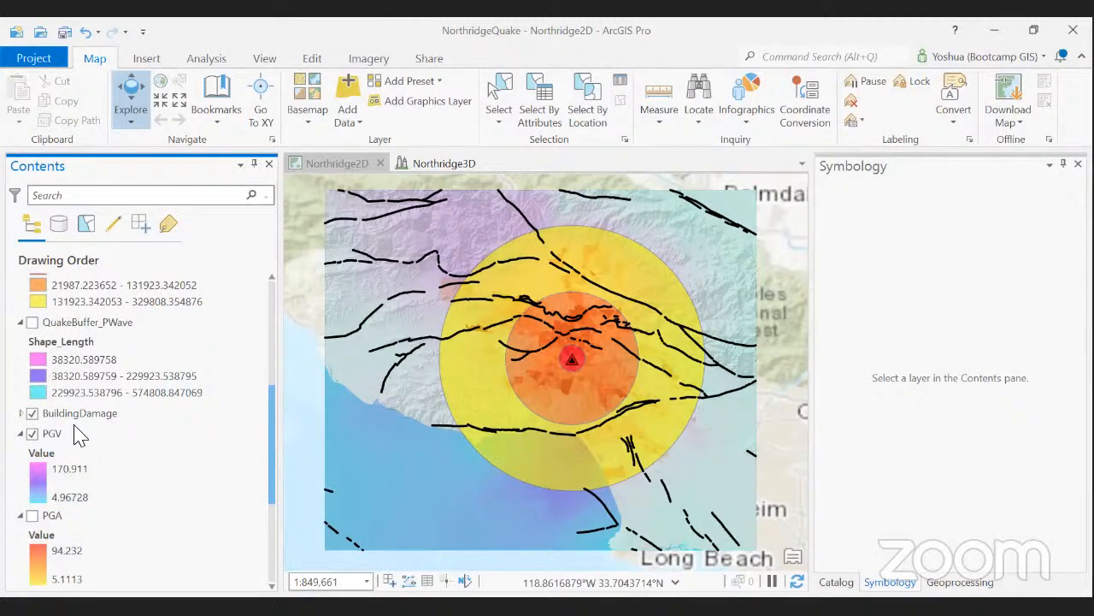
scroll(79, 431, "up", 2)
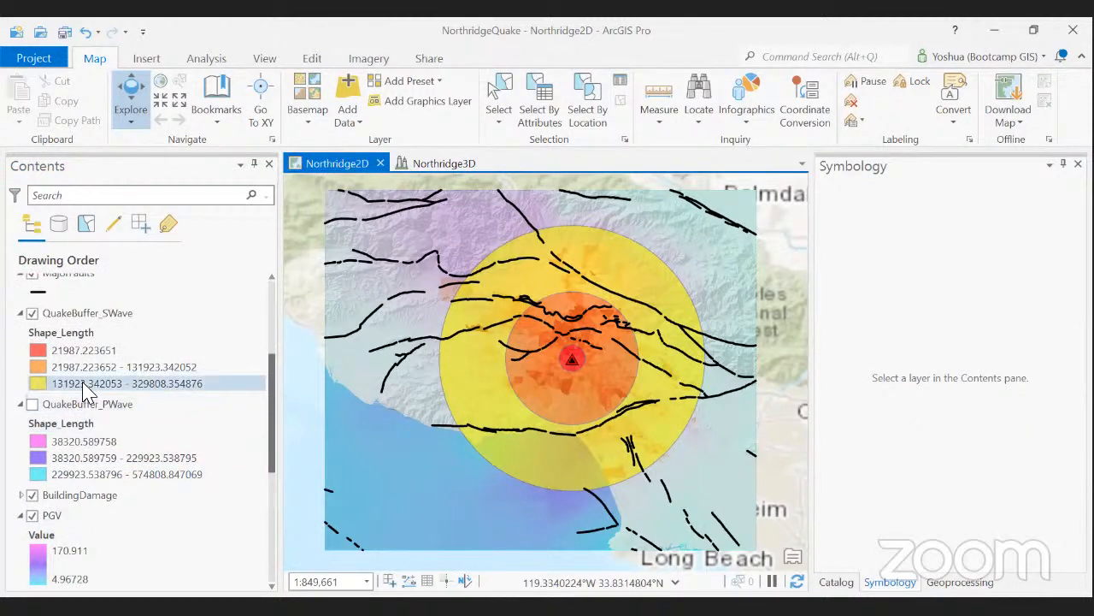
scroll(86, 389, "up", 3)
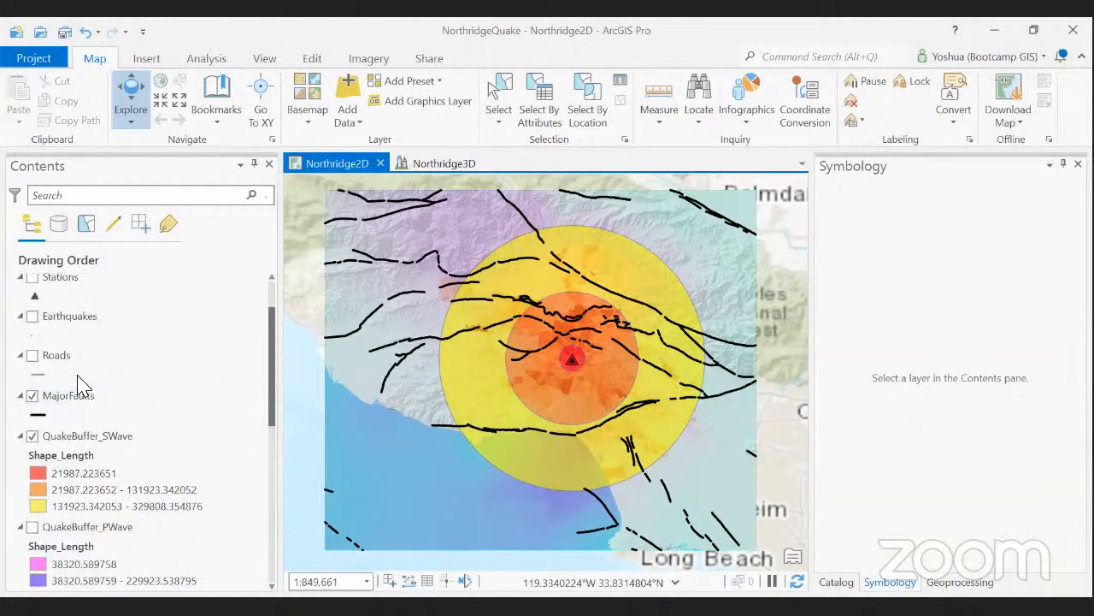
scroll(81, 384, "up", 2)
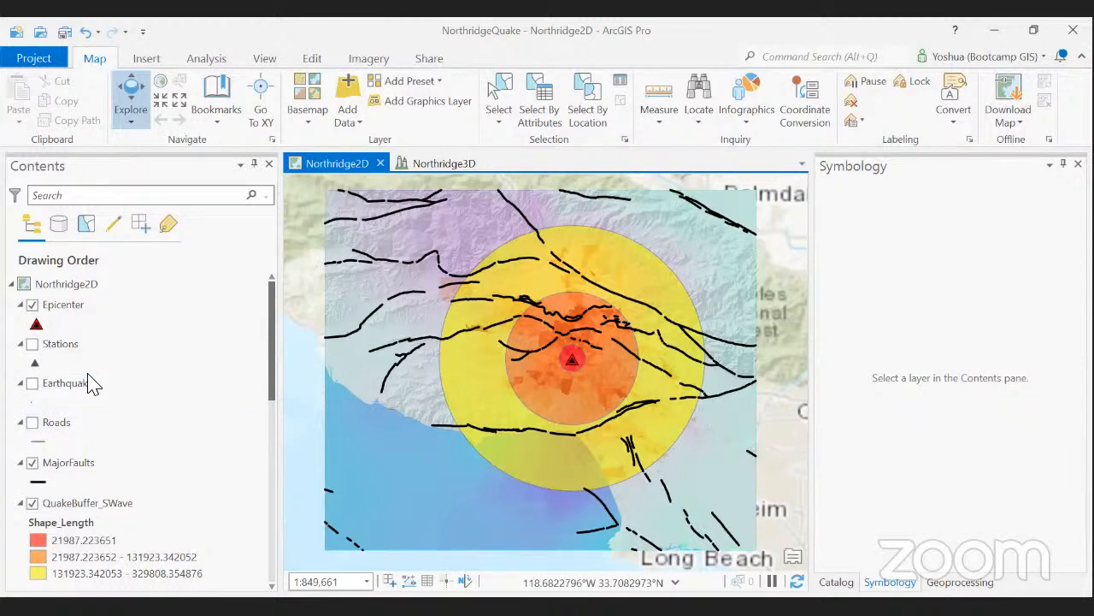
scroll(210, 408, "down", 5)
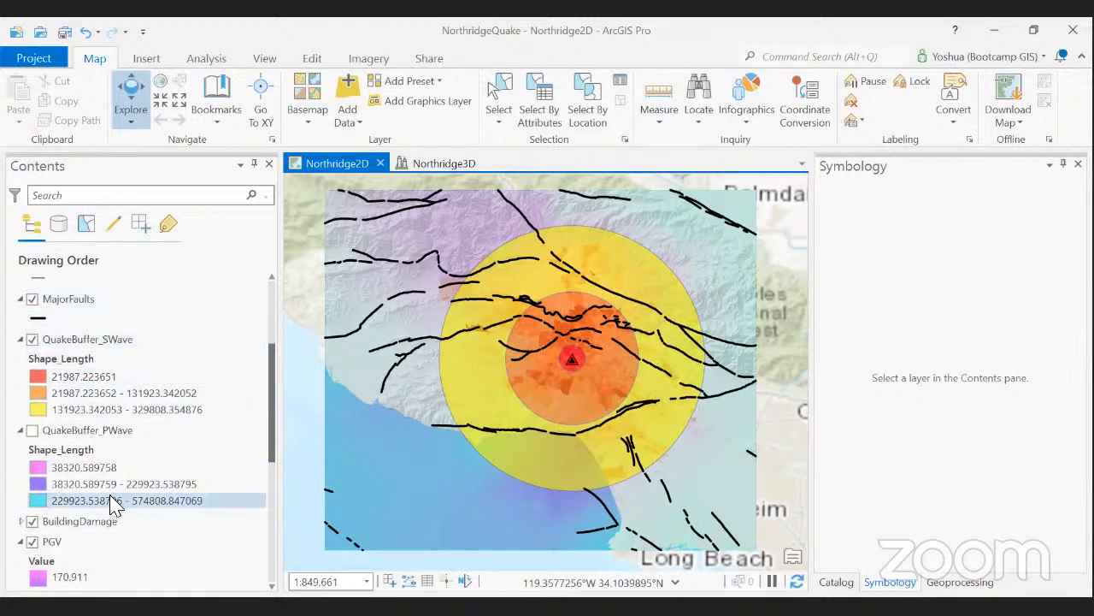
scroll(116, 503, "down", 5)
scroll(116, 502, "down", 3)
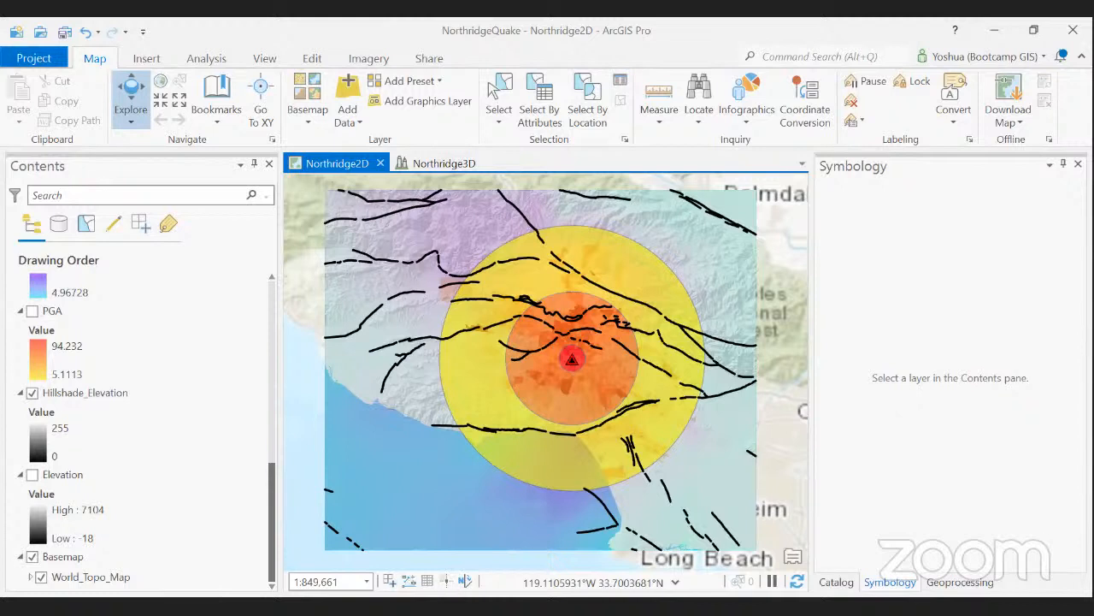
scroll(136, 427, "up", 1)
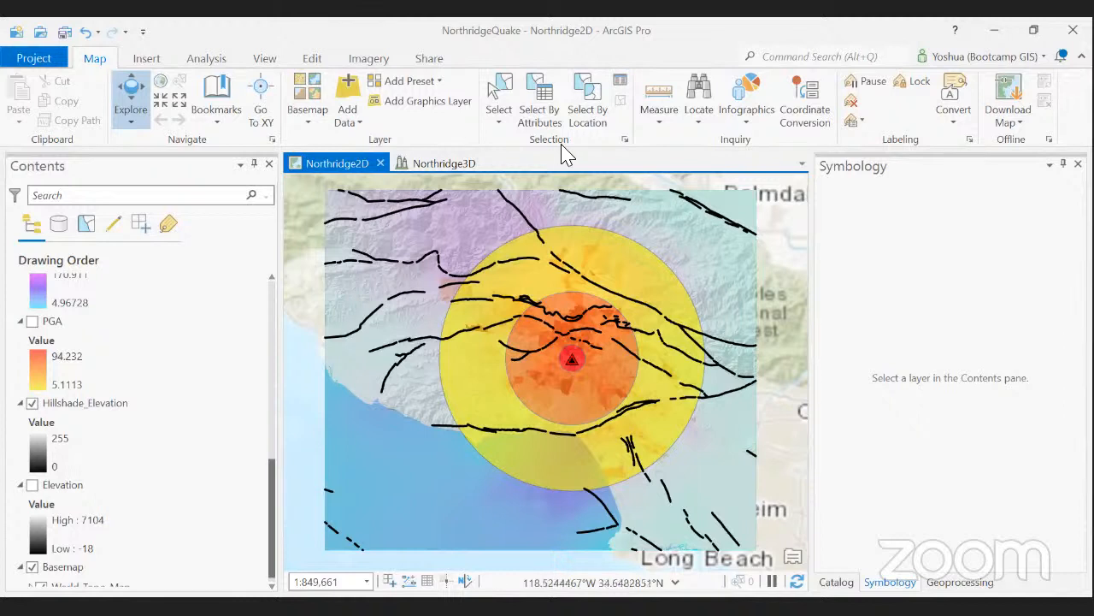
Return to the Northridge3D scene, reorient it to north and inspect the extruded building damage obliquely from above the coast
left_click(444, 165)
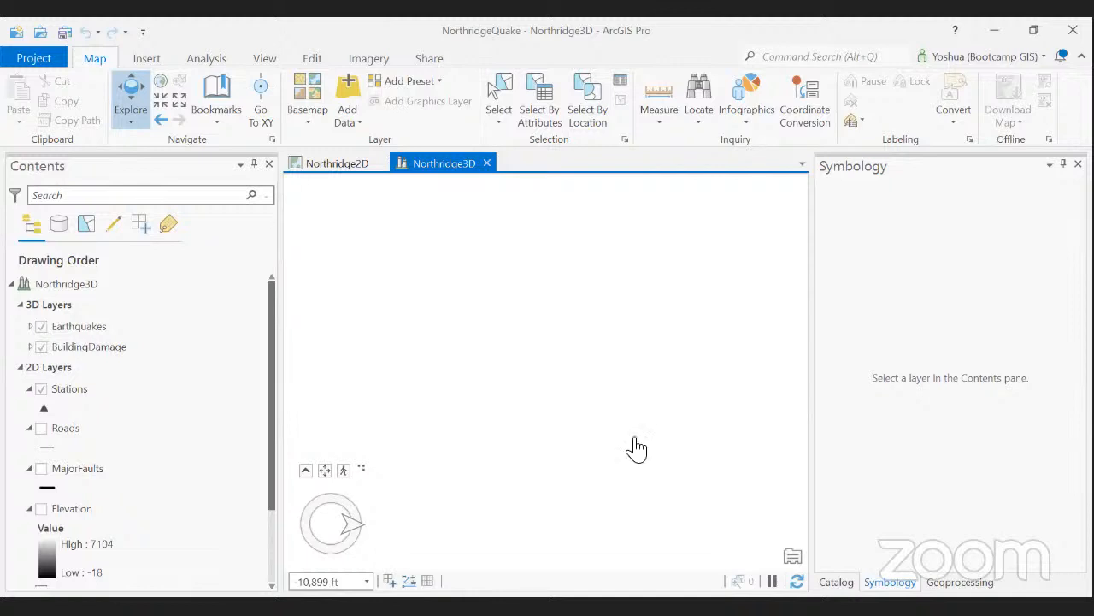
left_click_drag(536, 363, 740, 348)
left_click_drag(357, 369, 725, 345)
key("n")
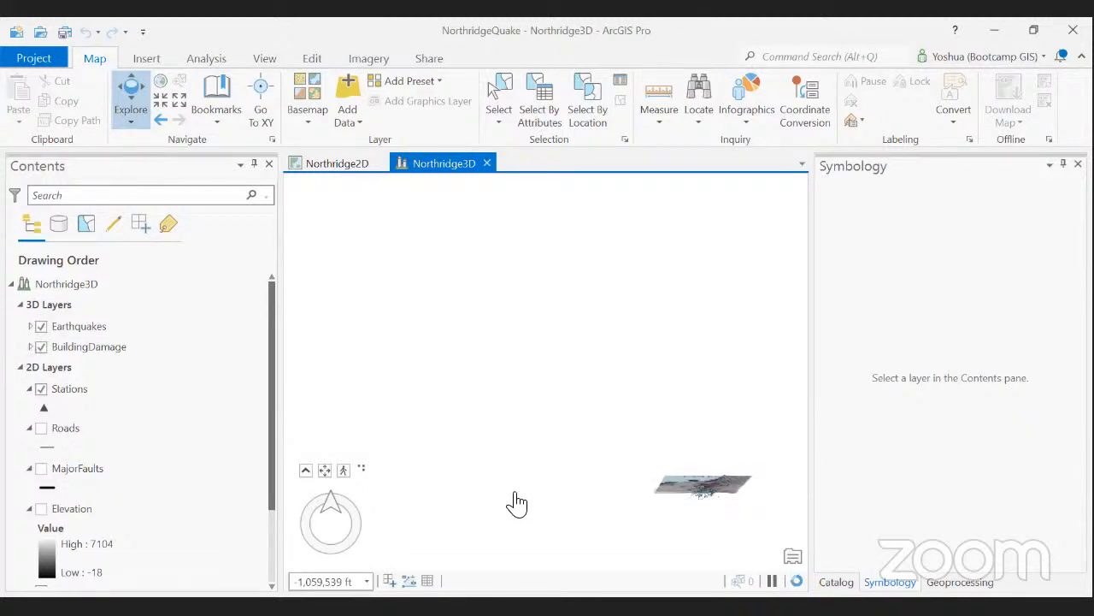
left_click_drag(678, 506, 614, 526)
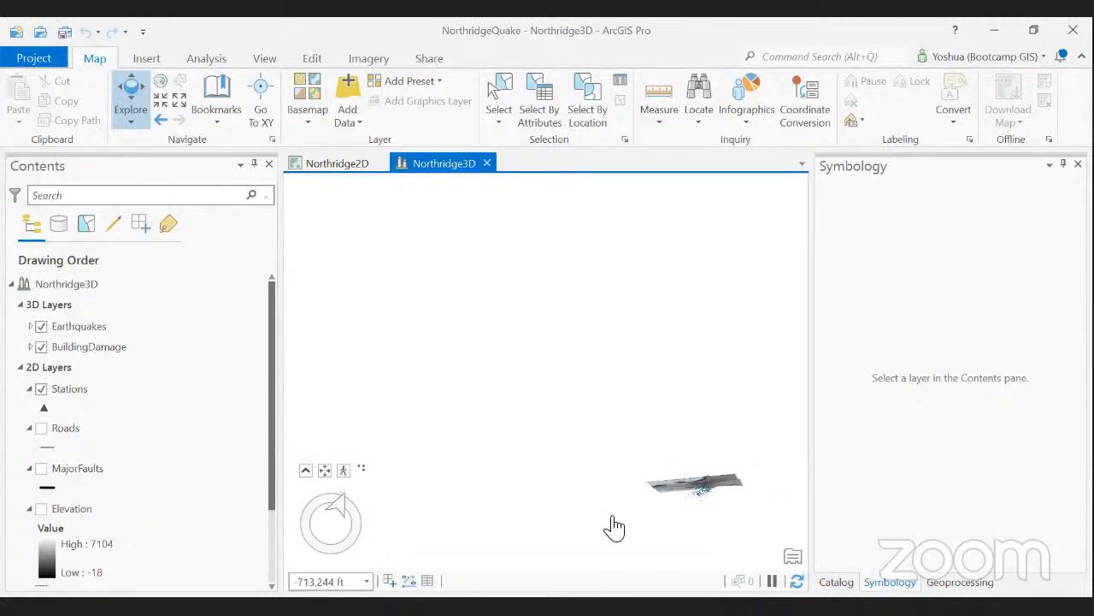
scroll(614, 526, "up", 5)
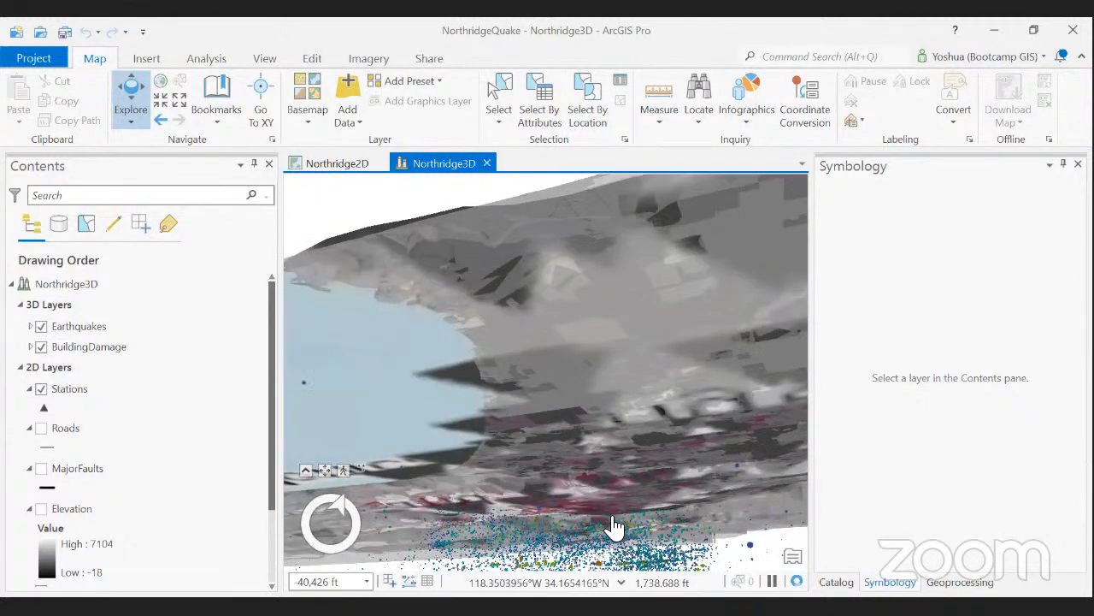
scroll(713, 480, "down", 4)
left_click_drag(714, 479, 762, 563)
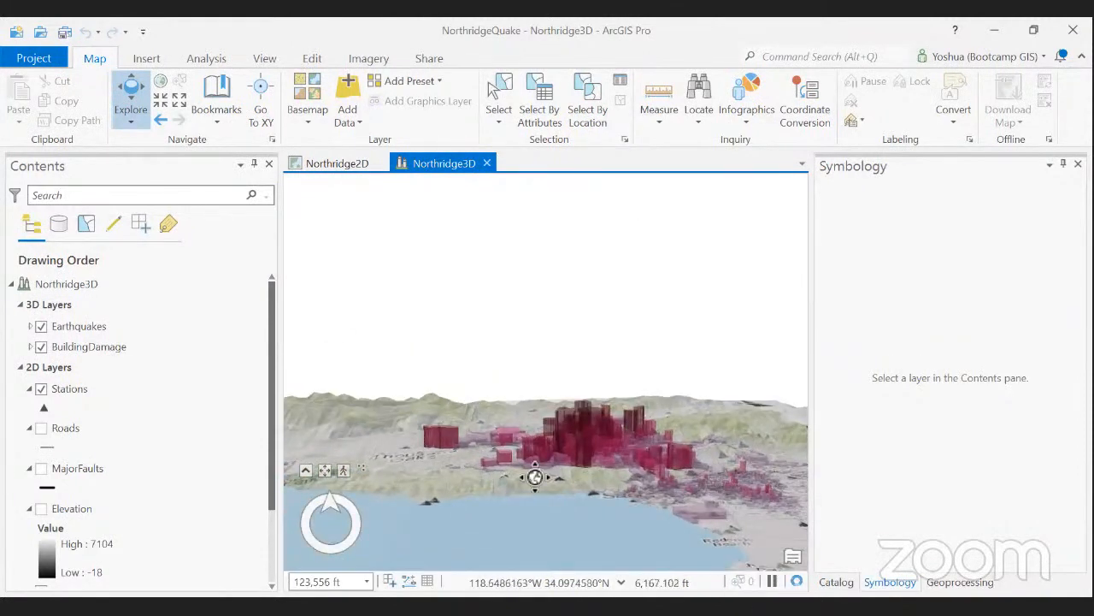
left_click_drag(534, 476, 607, 540)
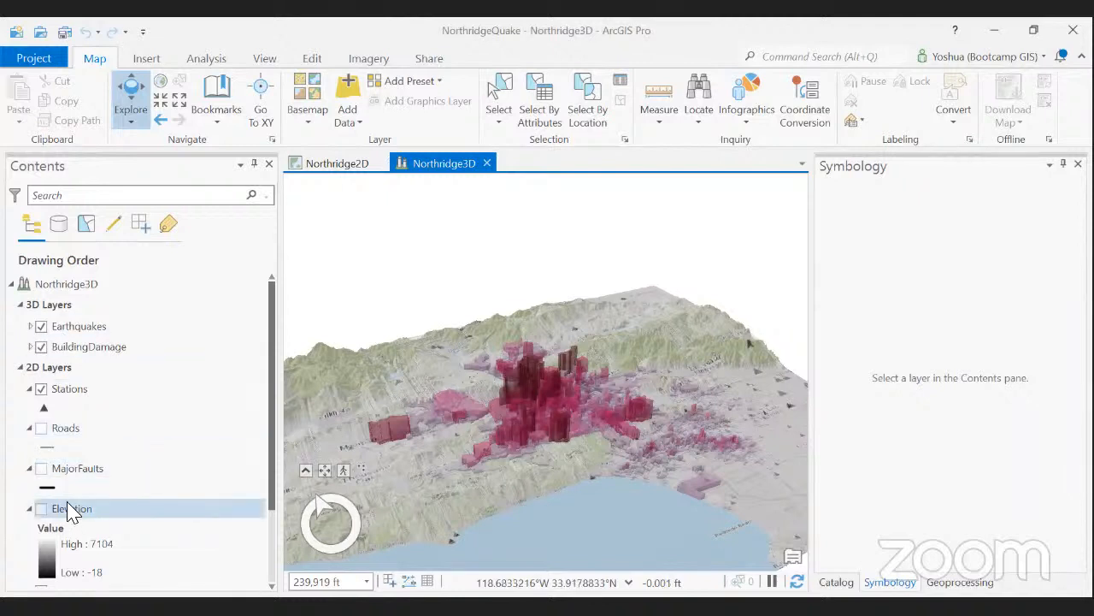
scroll(81, 513, "down", 3)
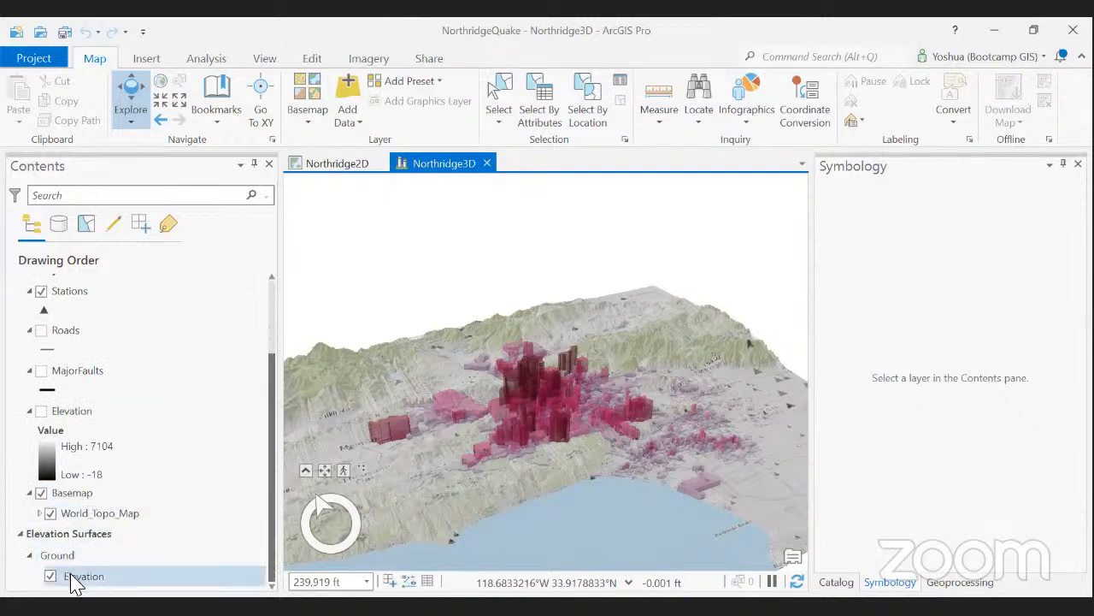
scroll(76, 584, "up", 1)
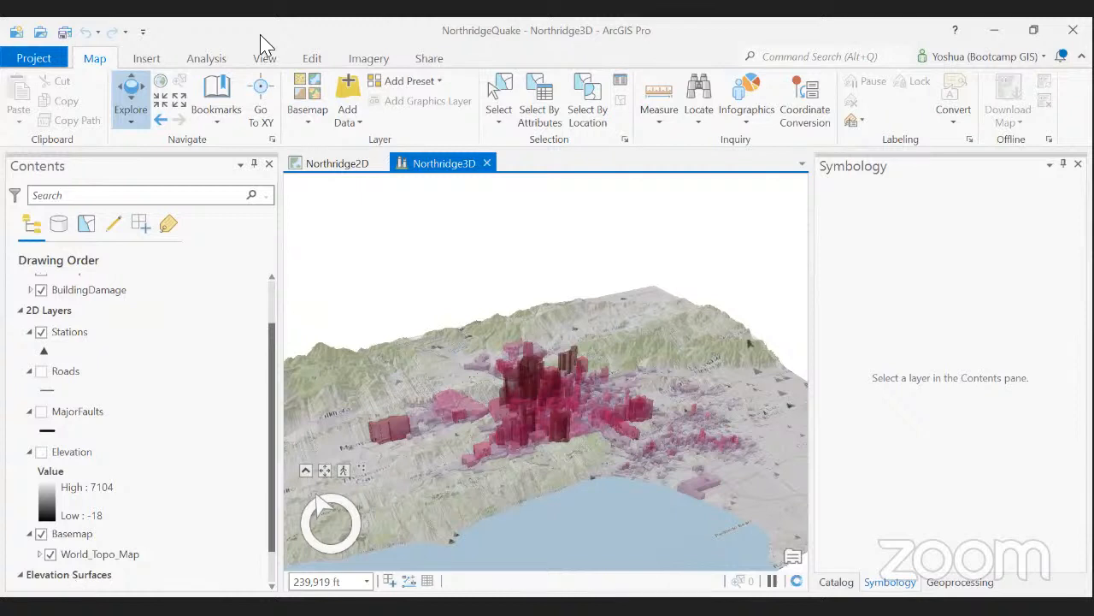
left_click(151, 61)
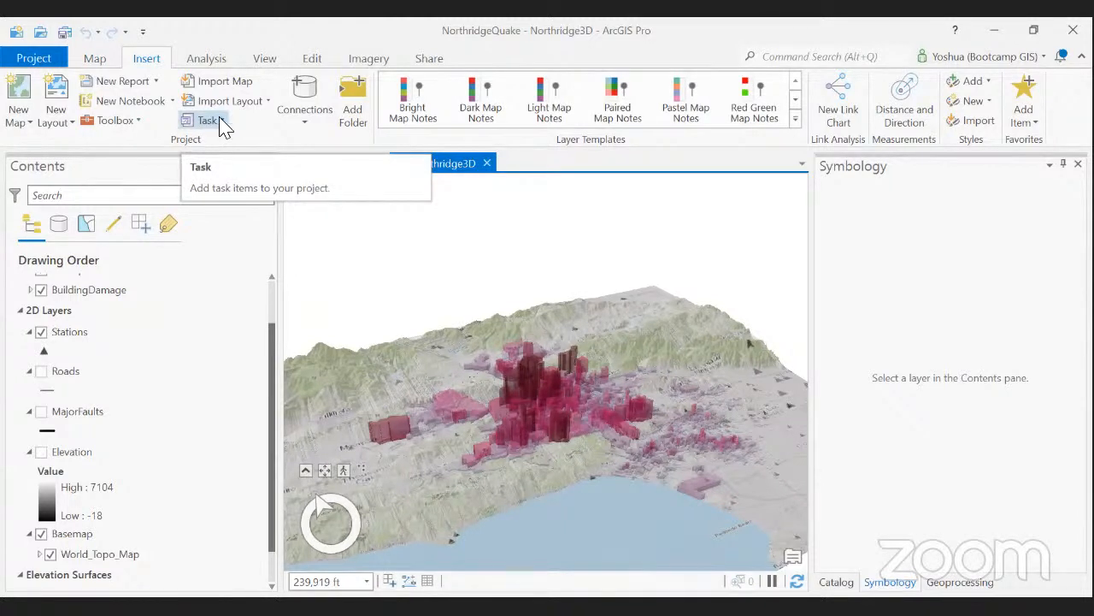
left_click(57, 94)
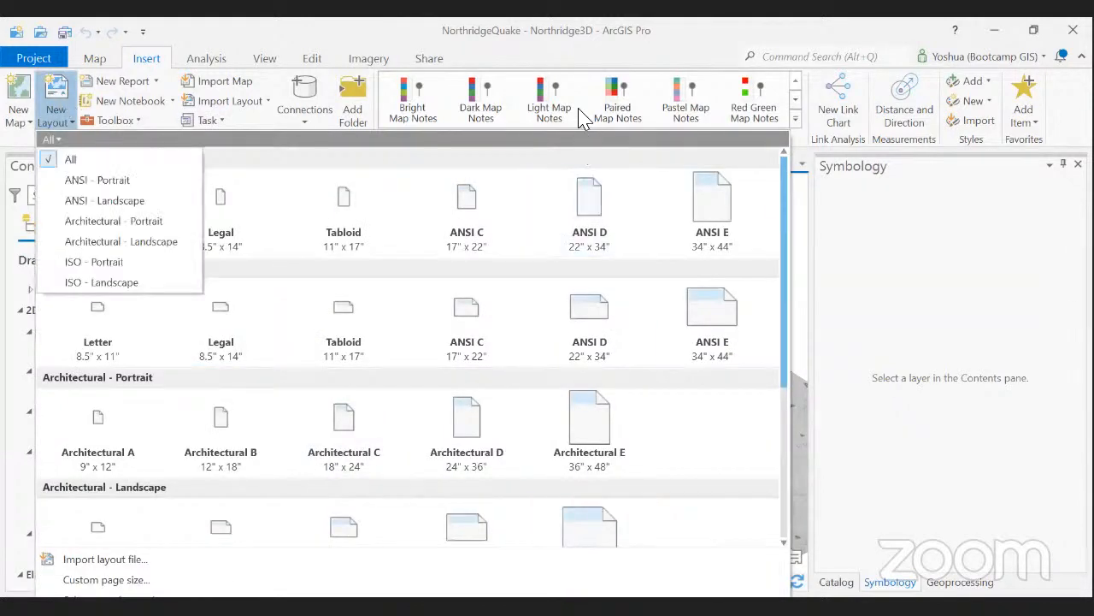
left_click(703, 148)
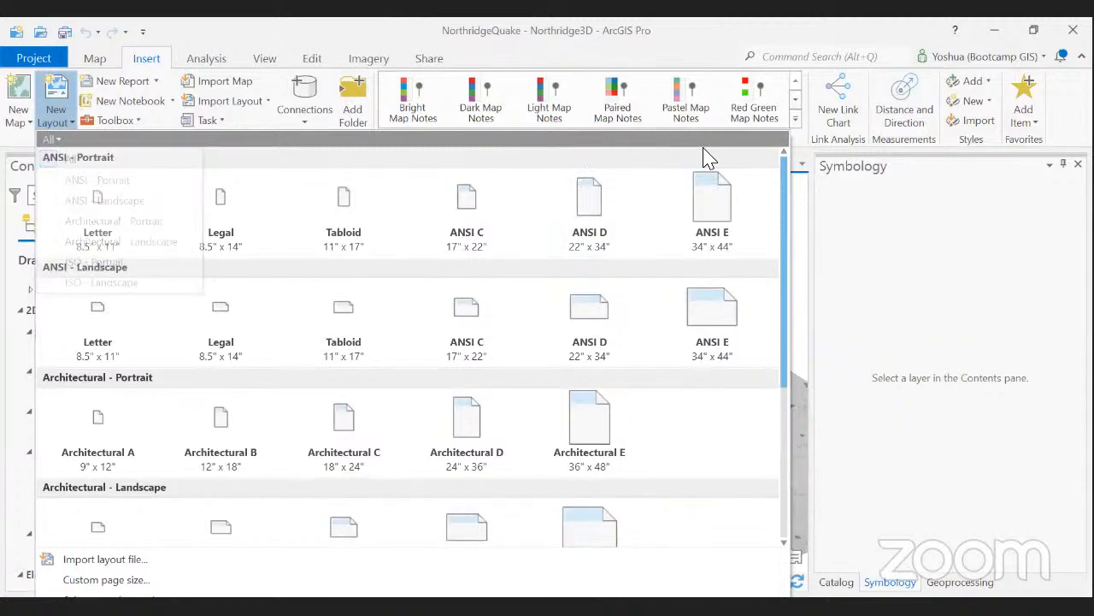
left_click(72, 122)
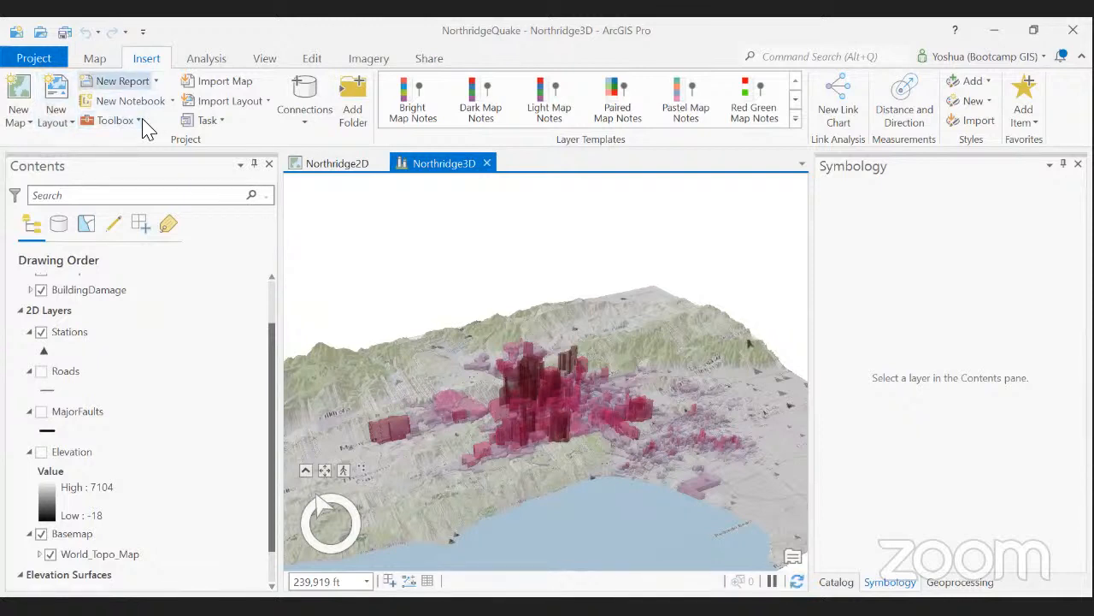
left_click(59, 108)
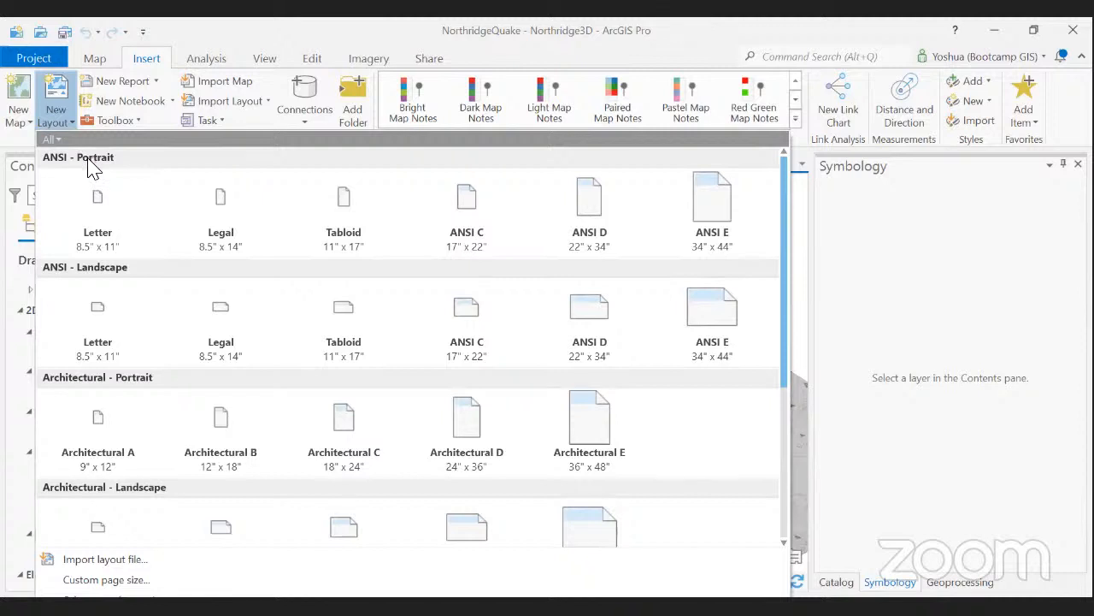
left_click(56, 99)
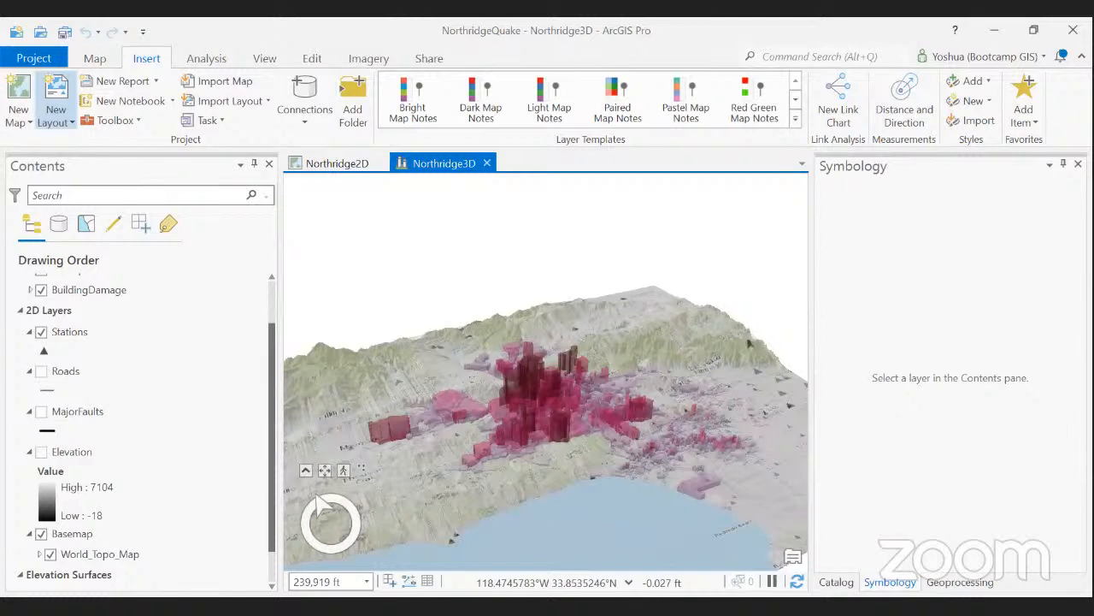
Create a new ANSI Landscape layout at Letter size, 8.5 x 11 inches
left_click(71, 123)
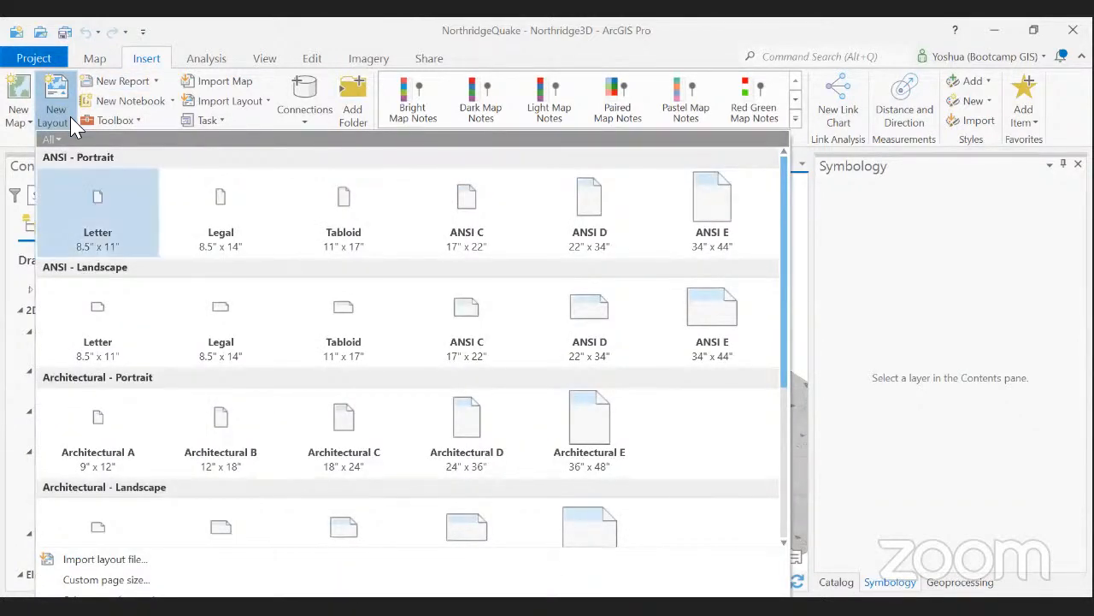
key("Down")
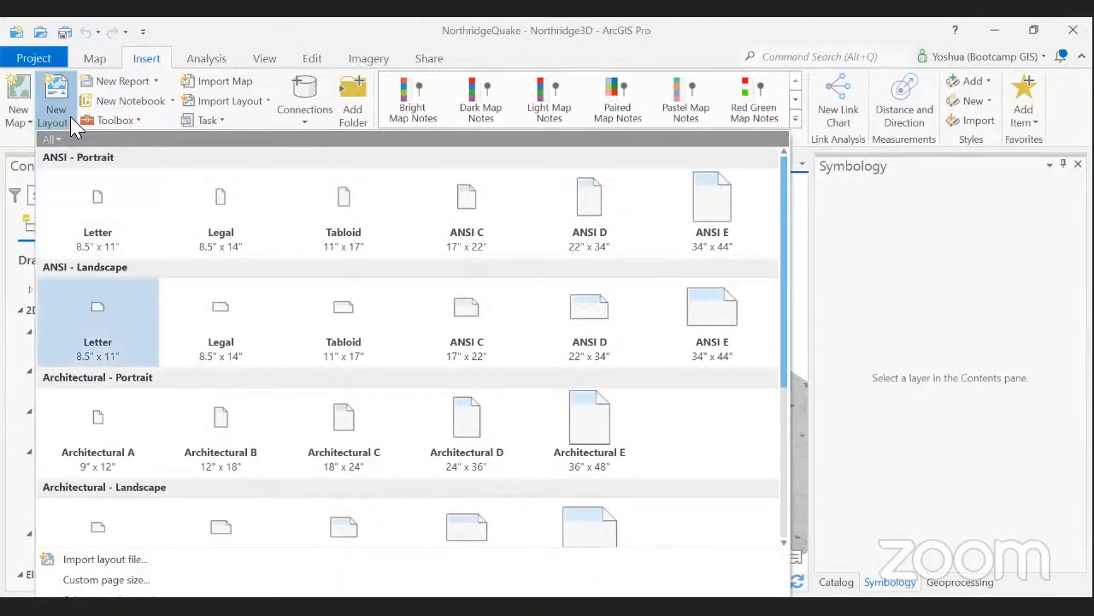
left_click(113, 317)
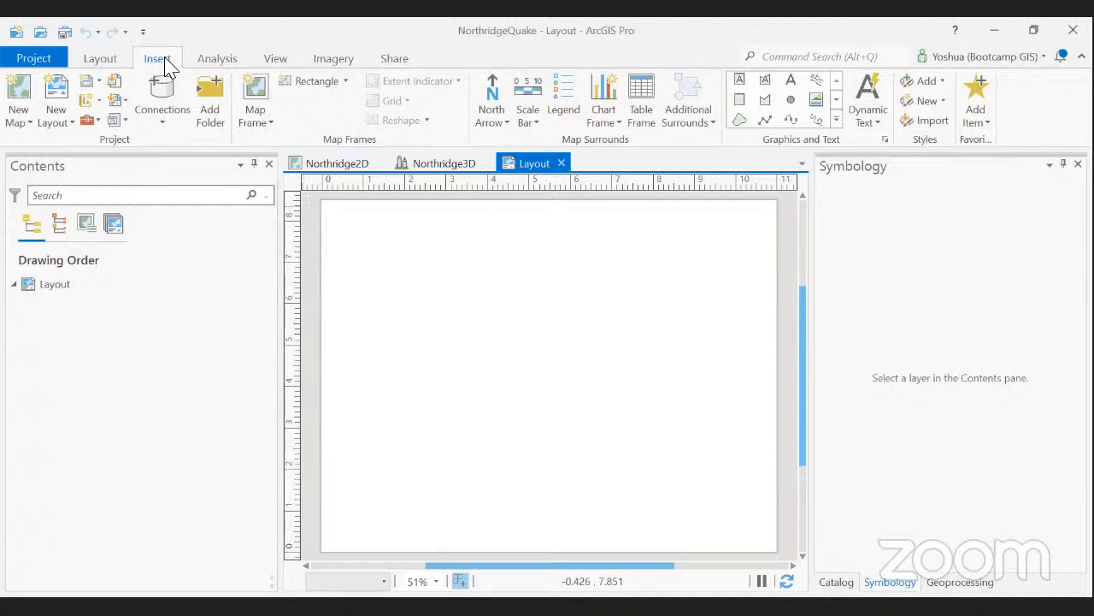
left_click(255, 118)
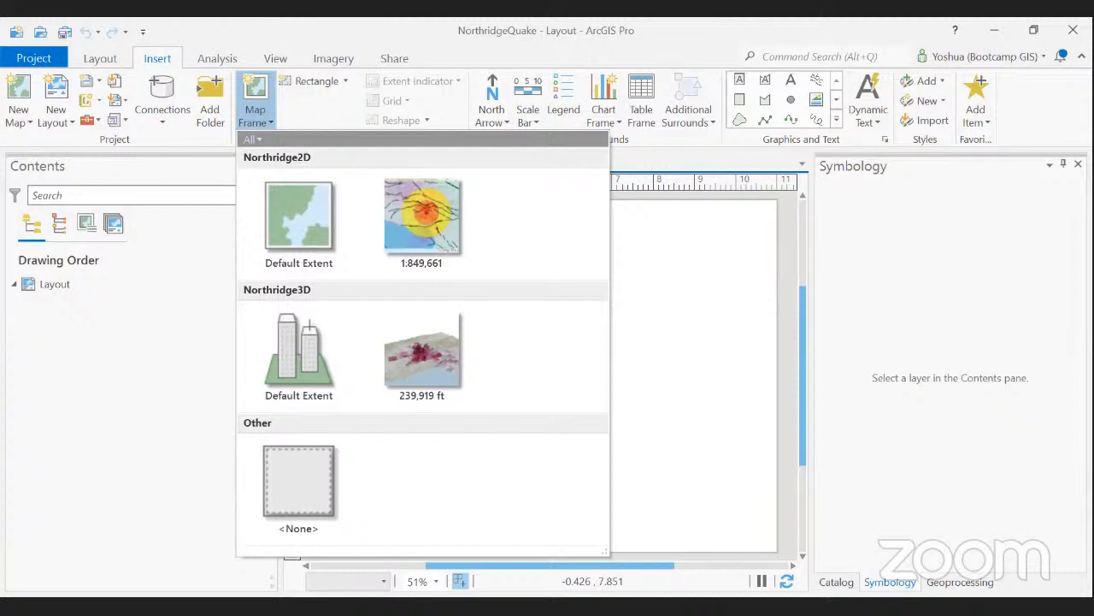
key("Escape")
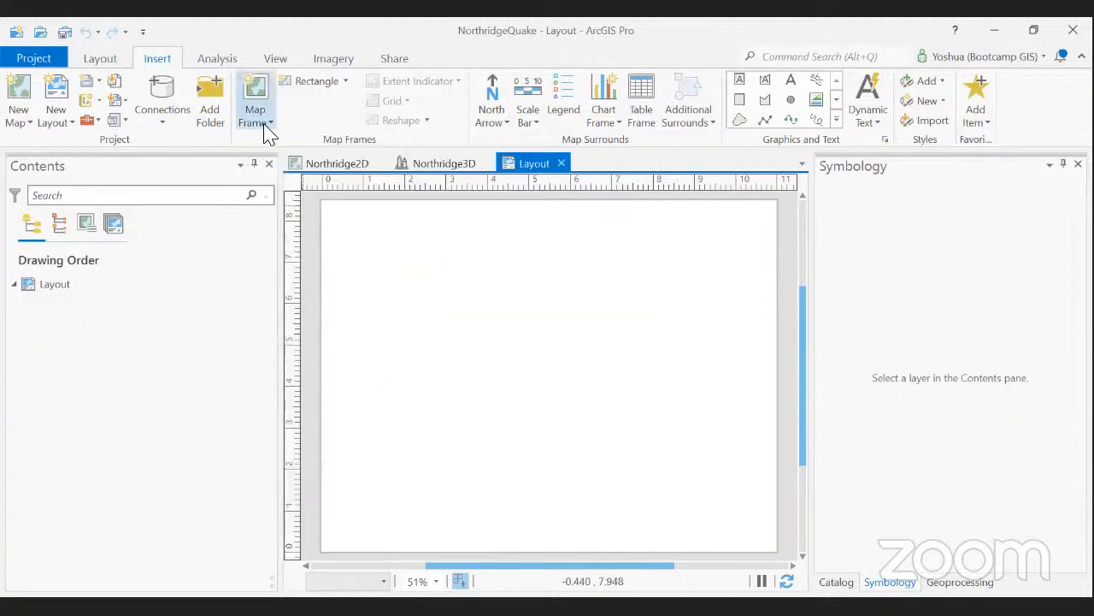
left_click(268, 125)
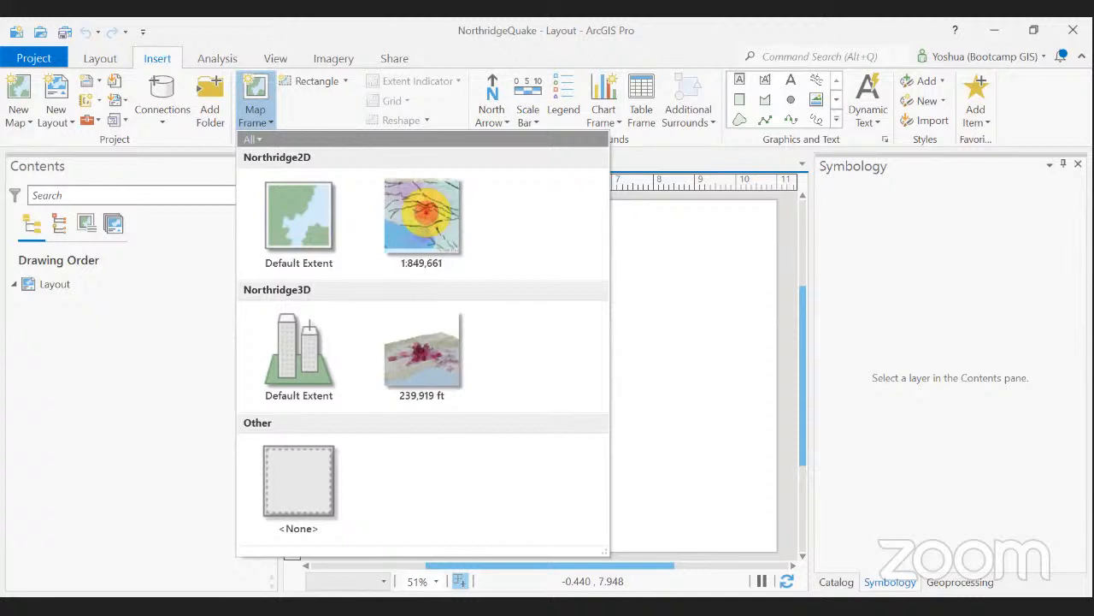
left_click(185, 63)
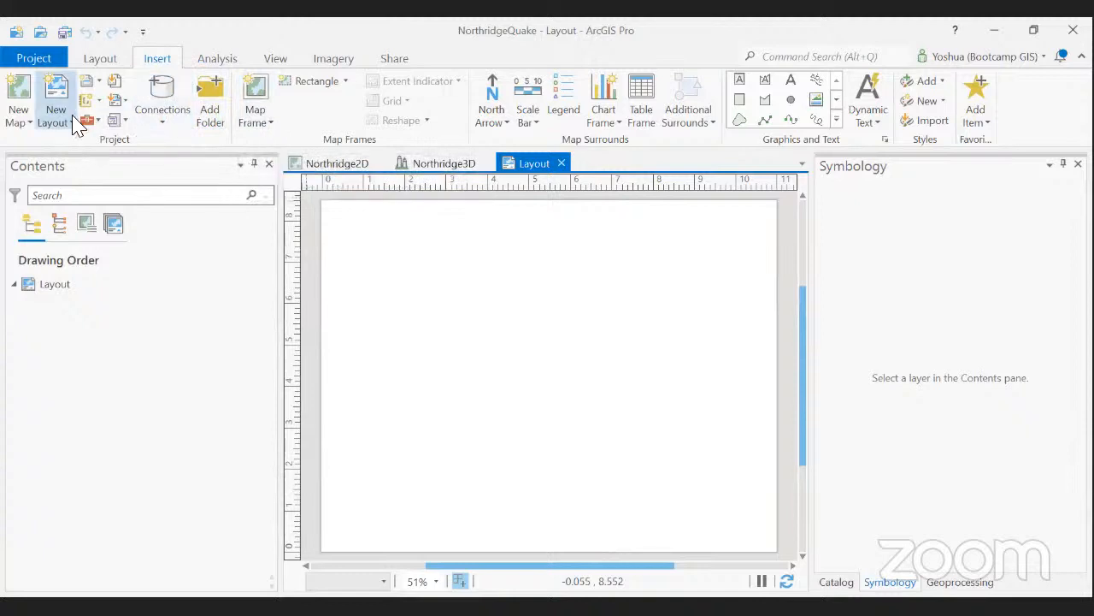
Insert a Northridge2D map frame at the 1:849,661 extent, about 5.5 by 4.25 in, and place it near the page's upper-left corner
left_click(272, 129)
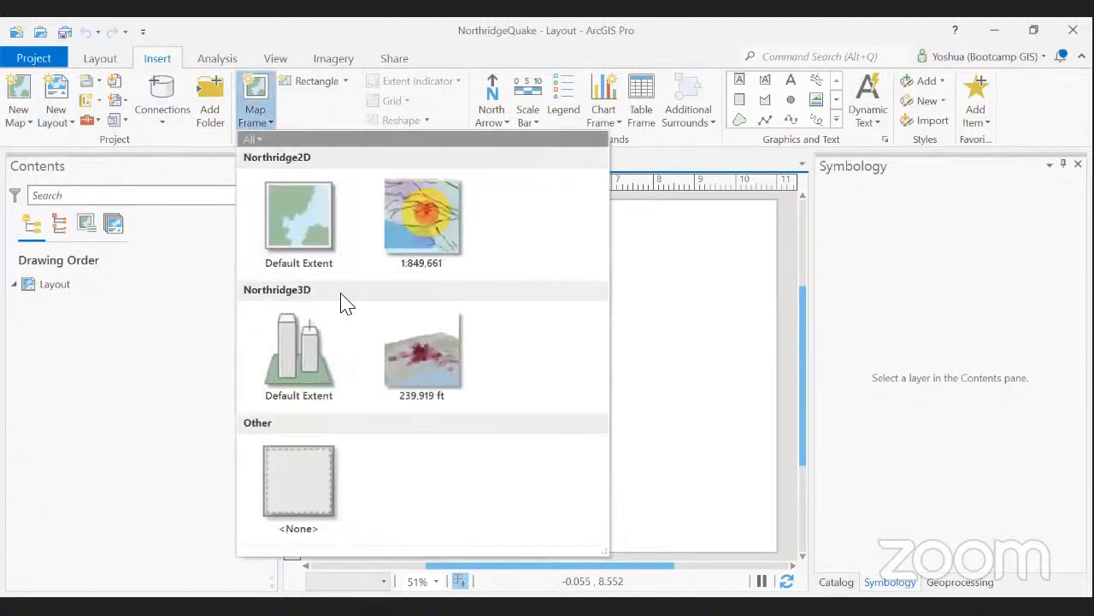
left_click(430, 233)
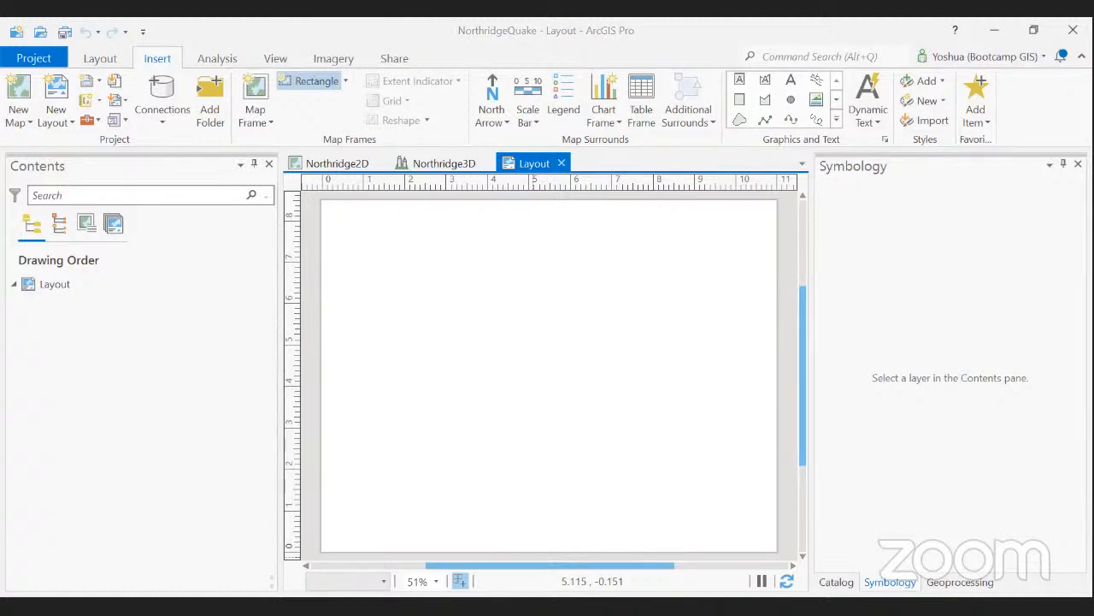
left_click_drag(706, 198, 479, 372)
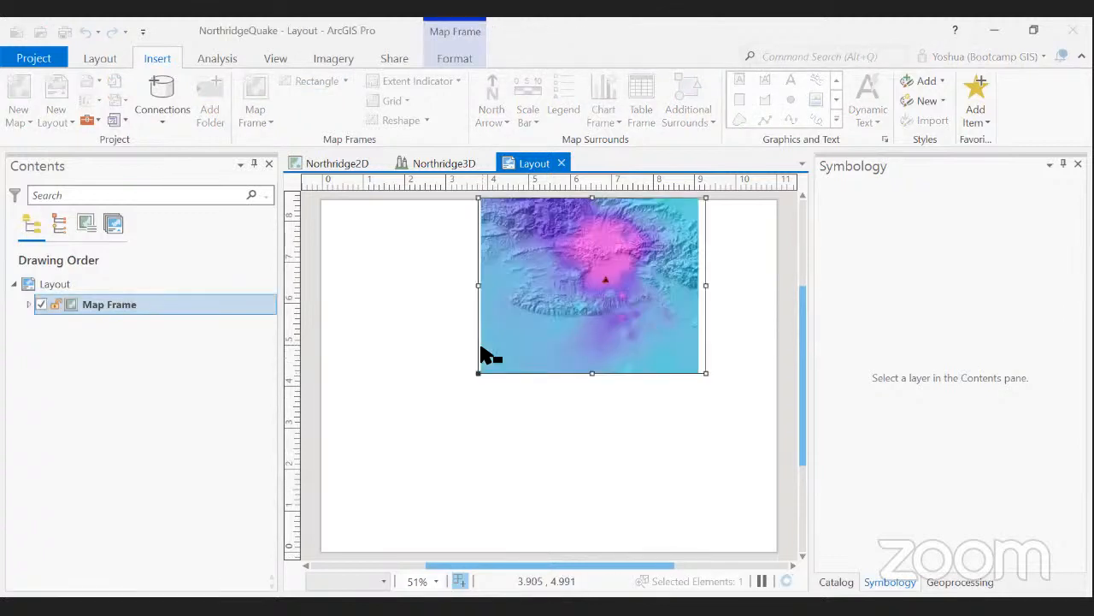
left_click_drag(518, 304, 435, 330)
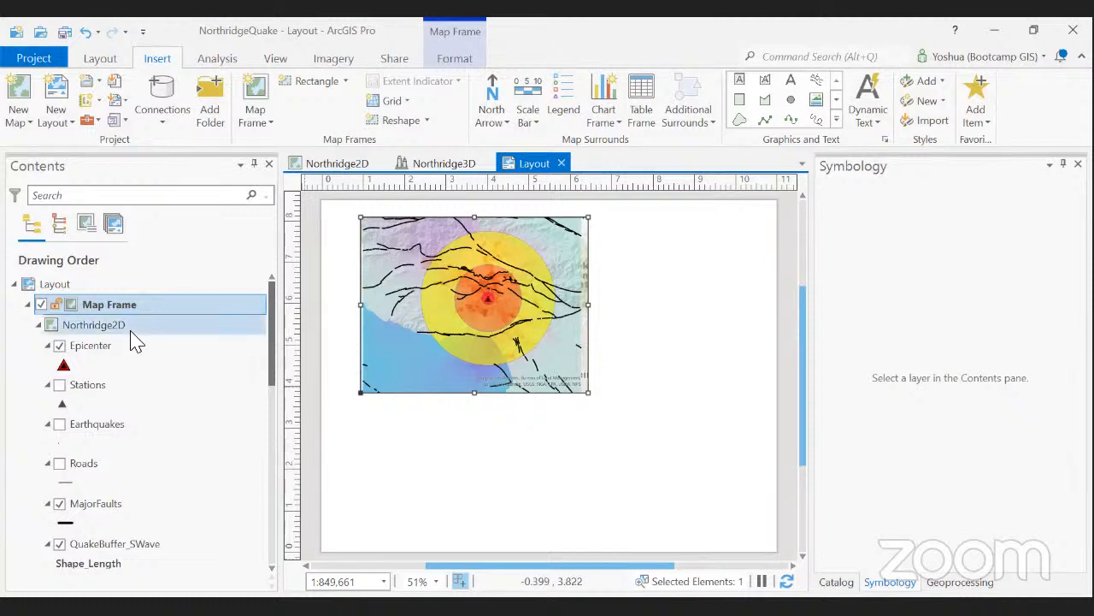
Rename the layout's map frame to Northridge2D Map Frame
left_click(117, 310)
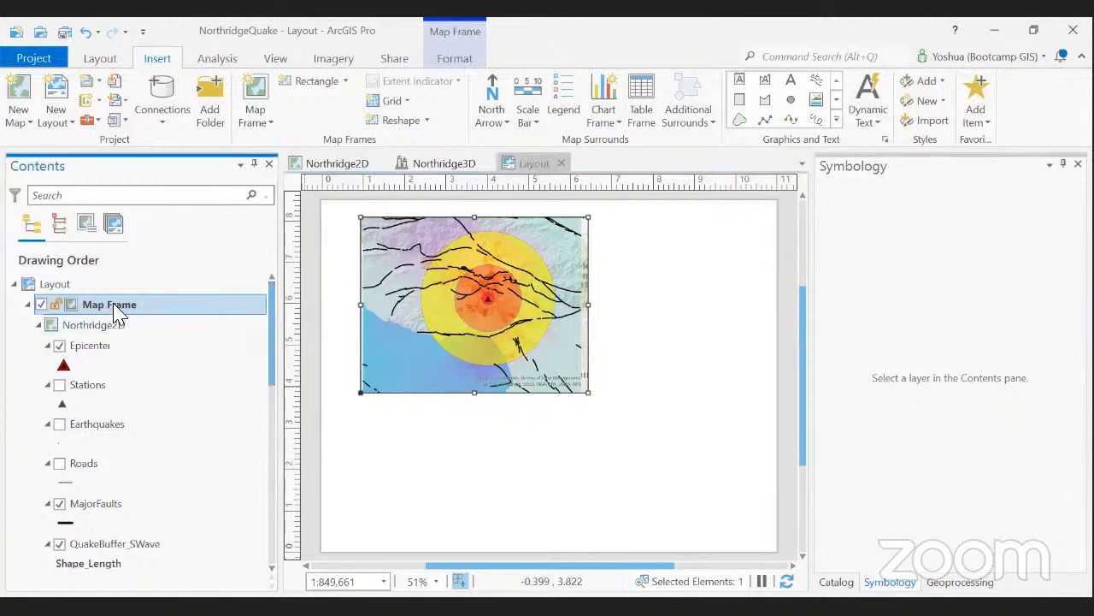
left_click(117, 310)
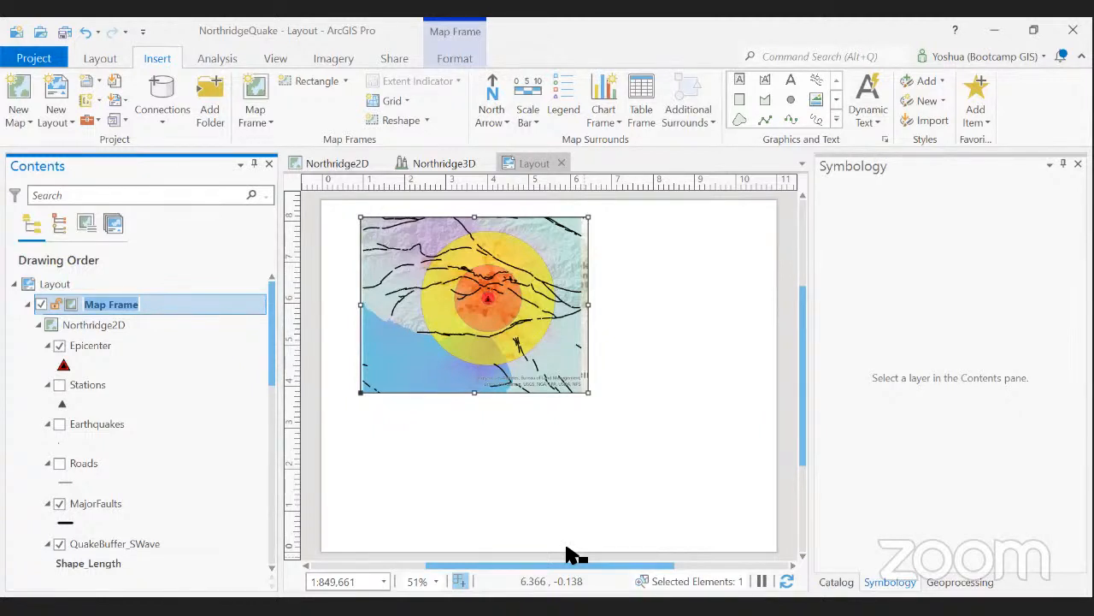
left_click(127, 304)
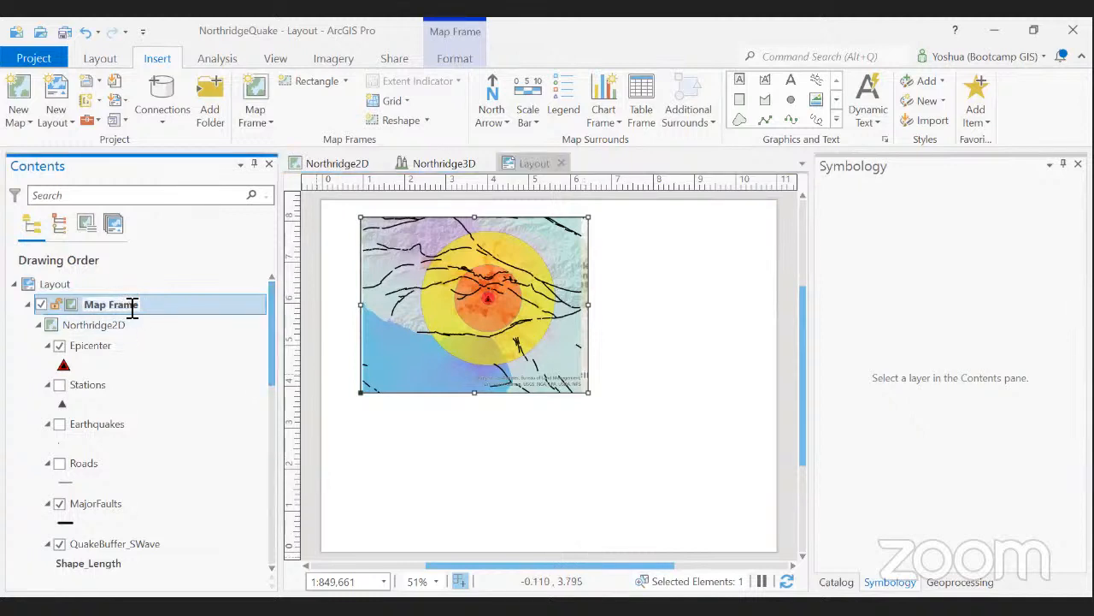
left_click_drag(141, 304, 94, 310)
type("Northridge2D Map Frame")
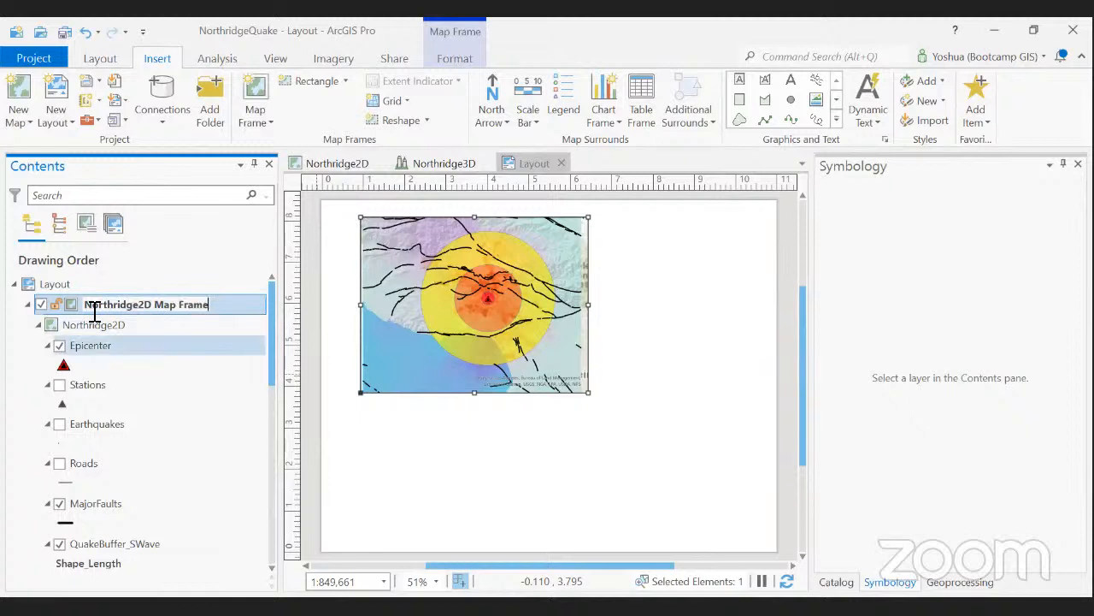
key("Return")
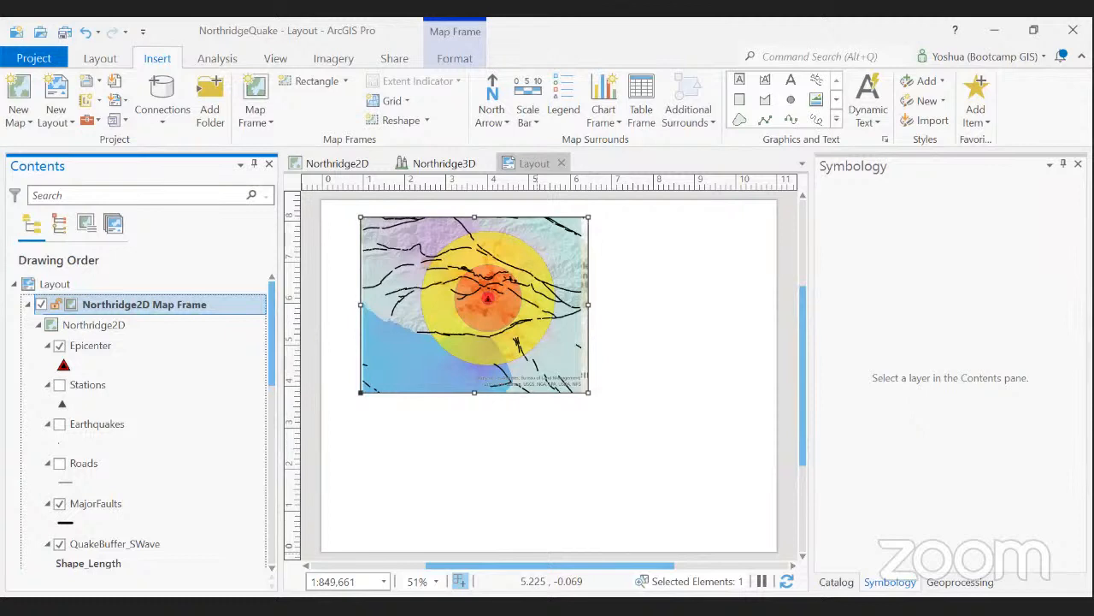
Open the Northridge2D Map Frame's placement properties and set its height to 6.5 in
right_click(108, 308)
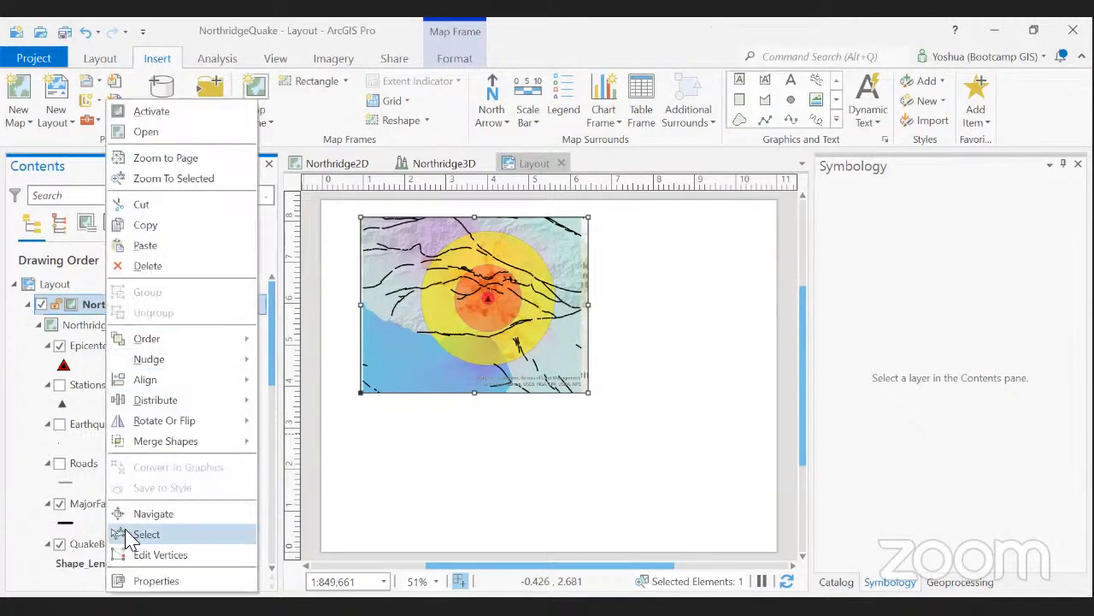
left_click(145, 581)
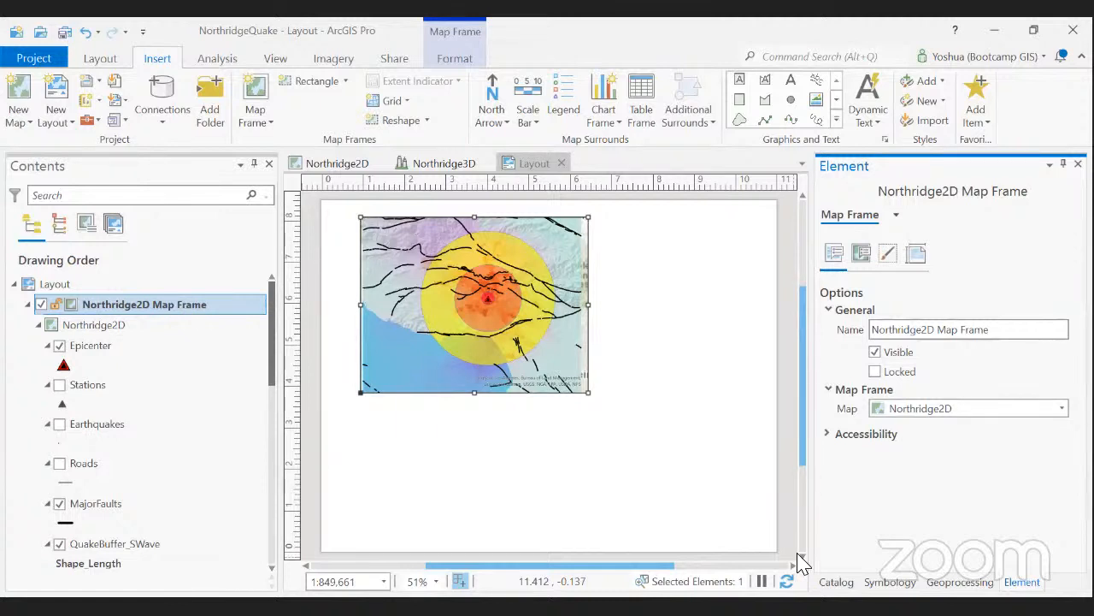
left_click(917, 253)
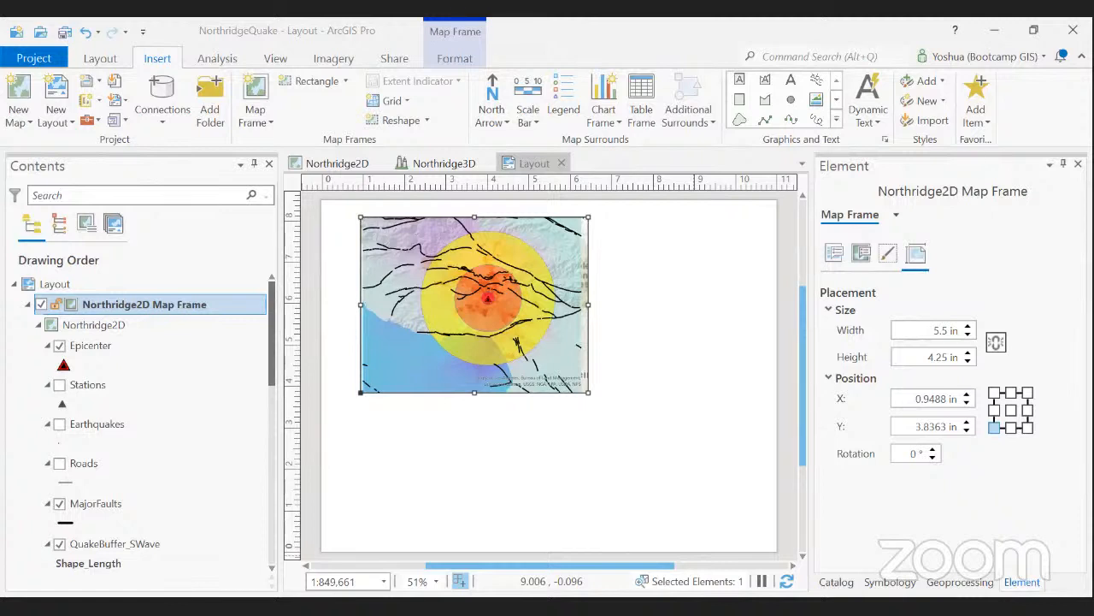
left_click(863, 344)
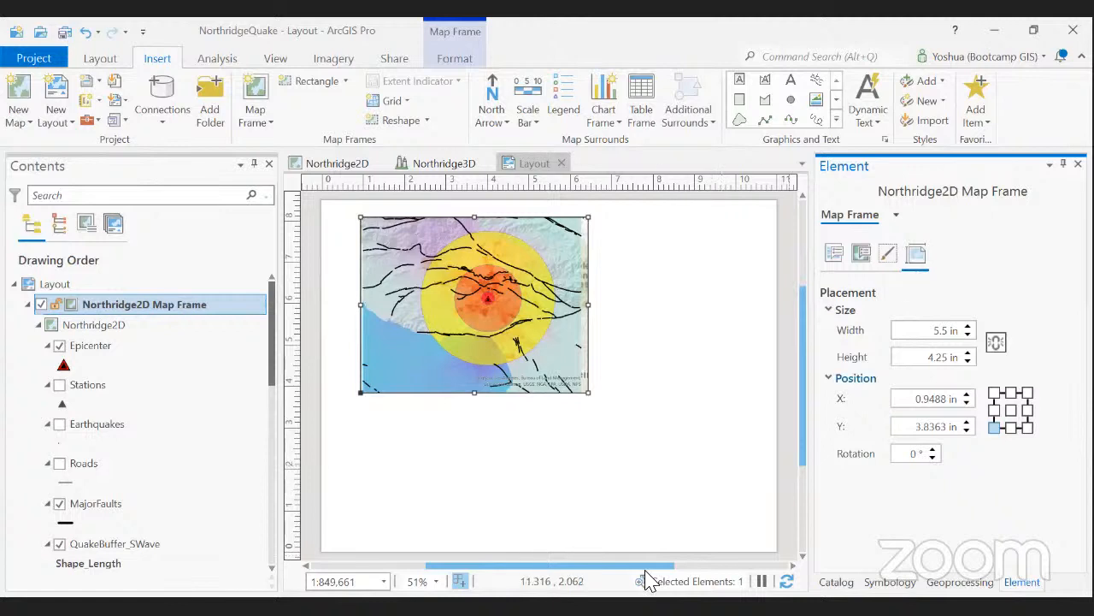
left_click_drag(921, 357, 963, 363)
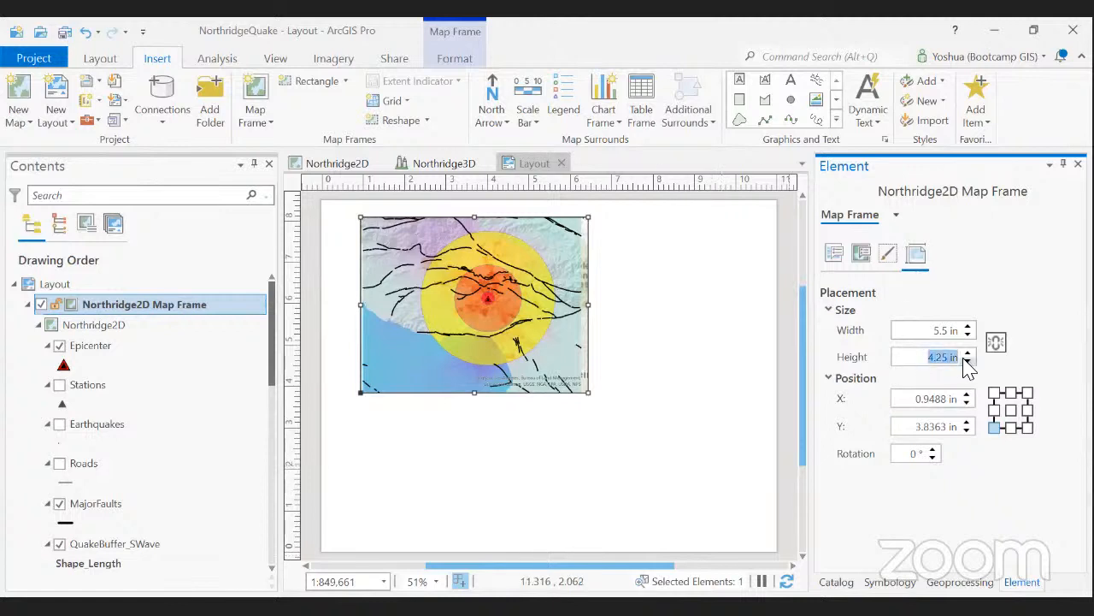
type("6.5")
key("Return")
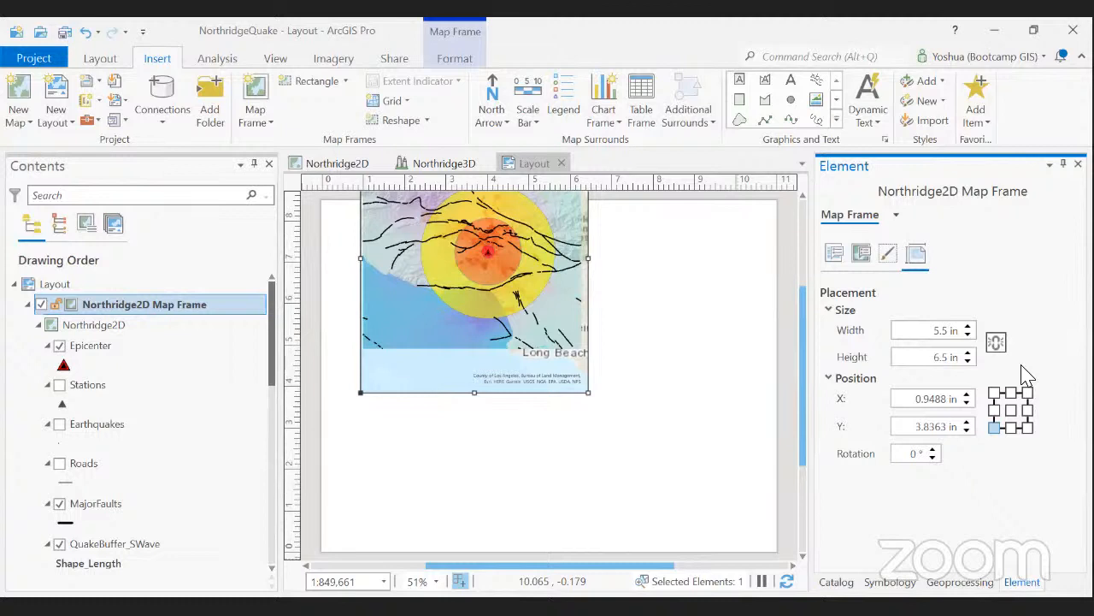
Position the Northridge2D Map Frame at X 0.33 in and Y 0.33 in, and collapse its layer list
double_click(920, 399)
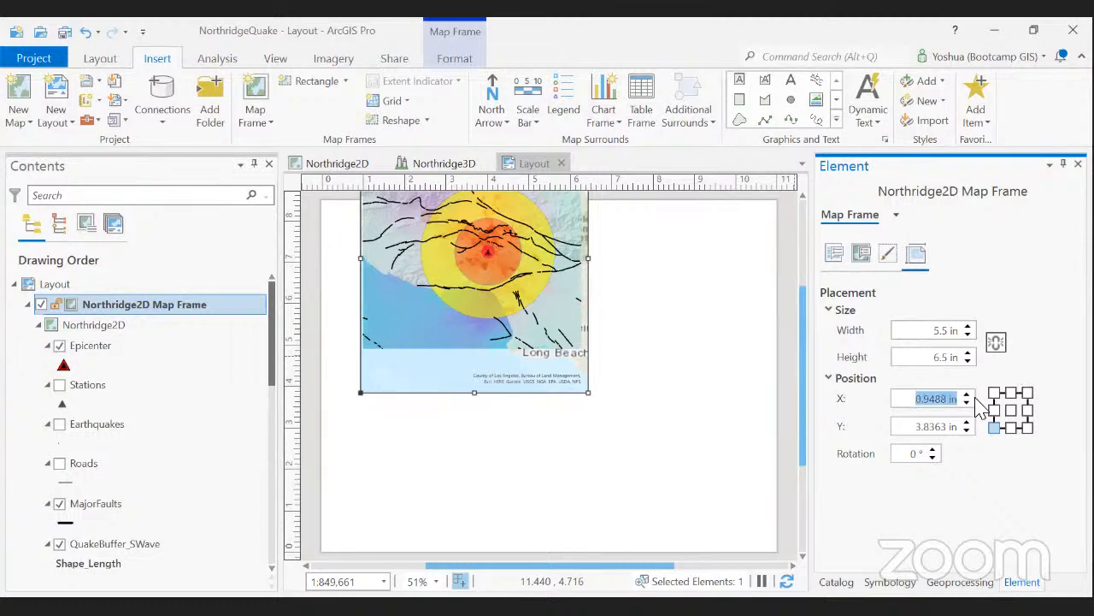
type("0.33")
key("Return")
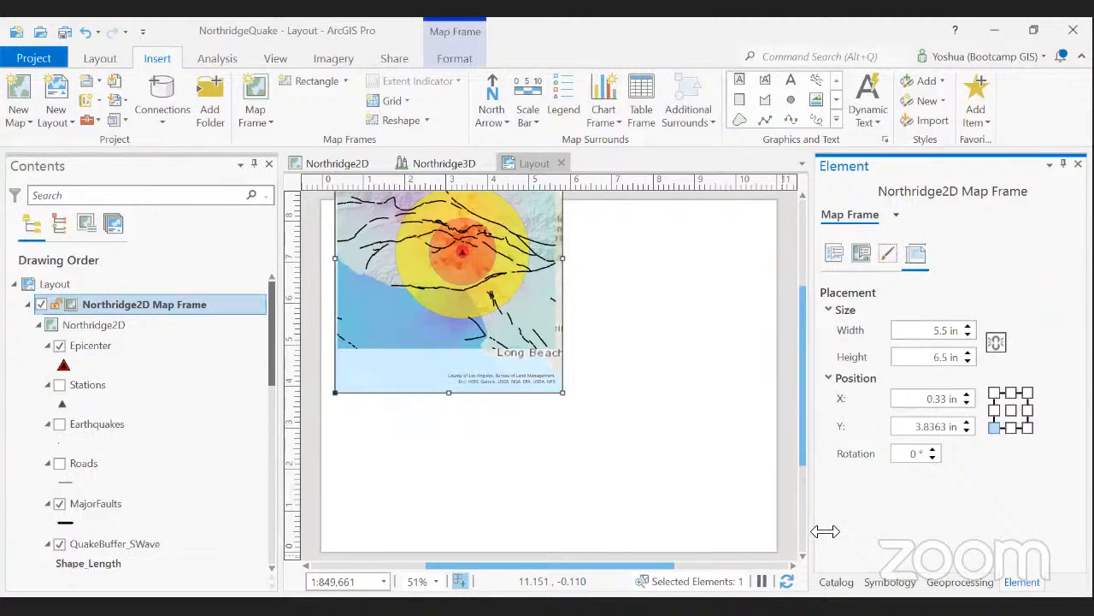
left_click(918, 428)
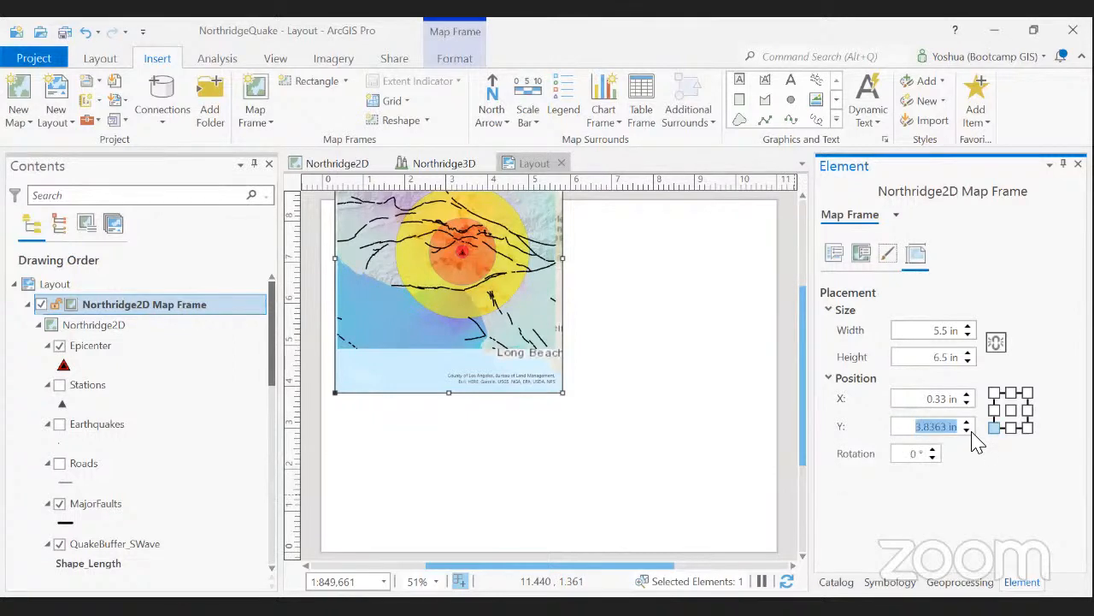
type("0.33")
key("Return")
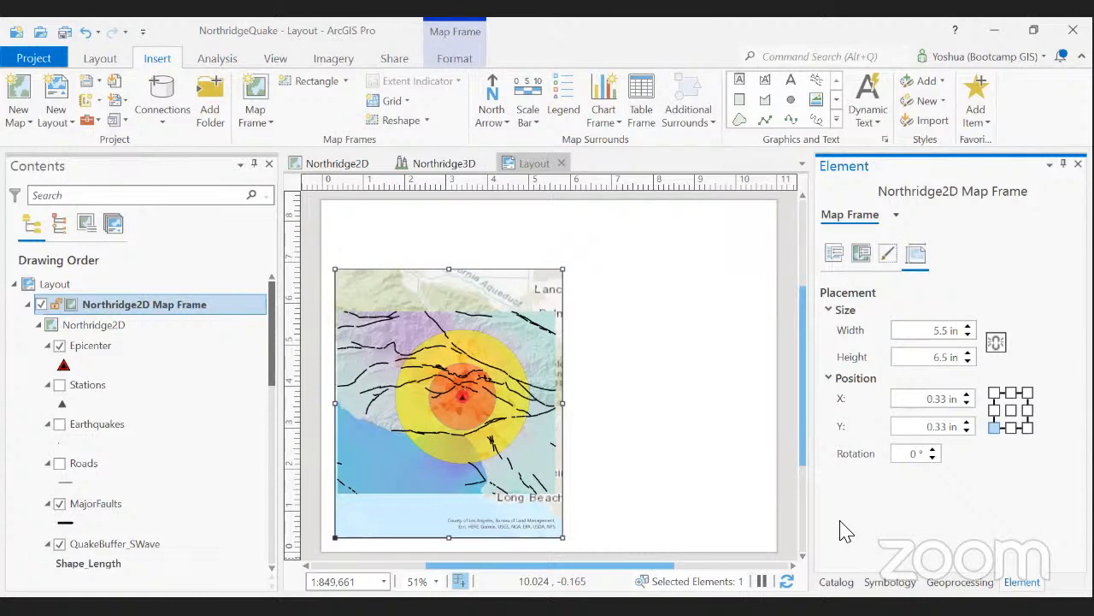
left_click(28, 305)
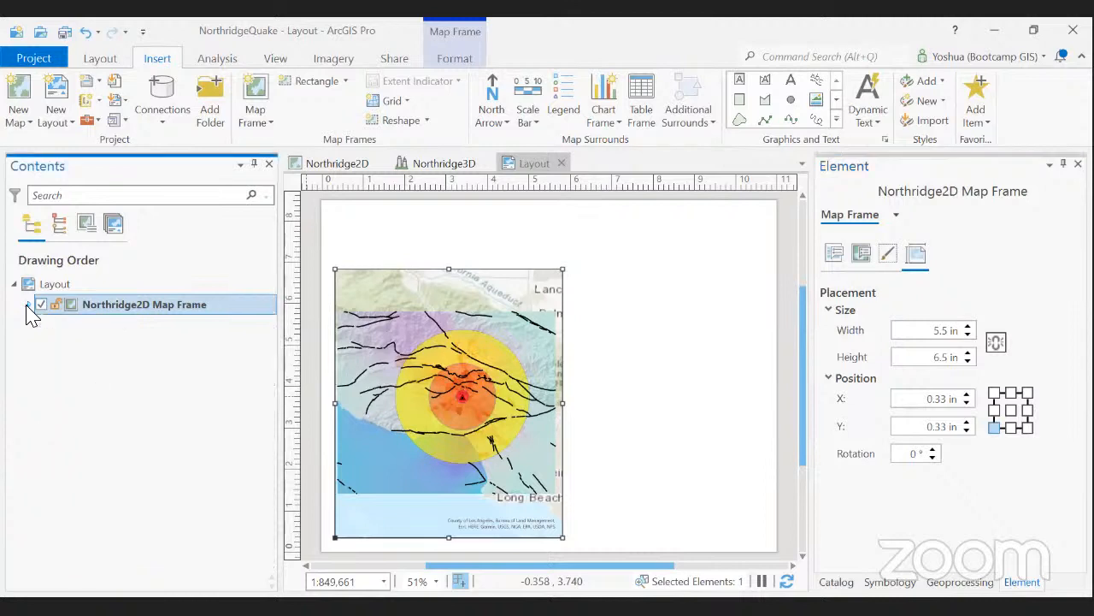
Expand the Northridge2D Map Frame's layers and zoom the frame to the QuakeBuffer_SWave layer
left_click(28, 305)
scroll(31, 316, "down", 1)
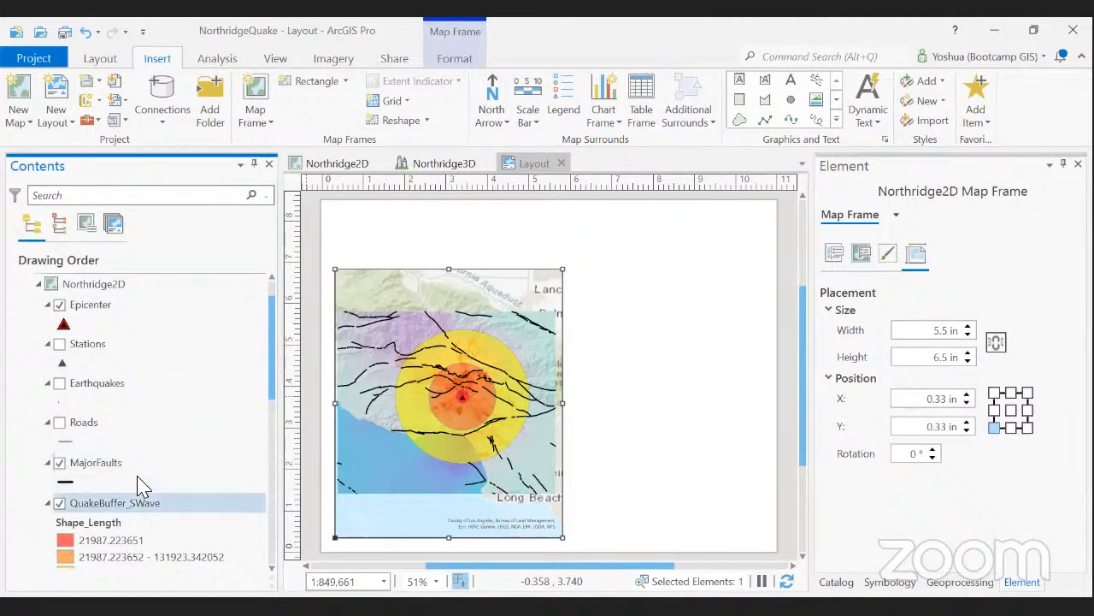
left_click(133, 511)
right_click(135, 511)
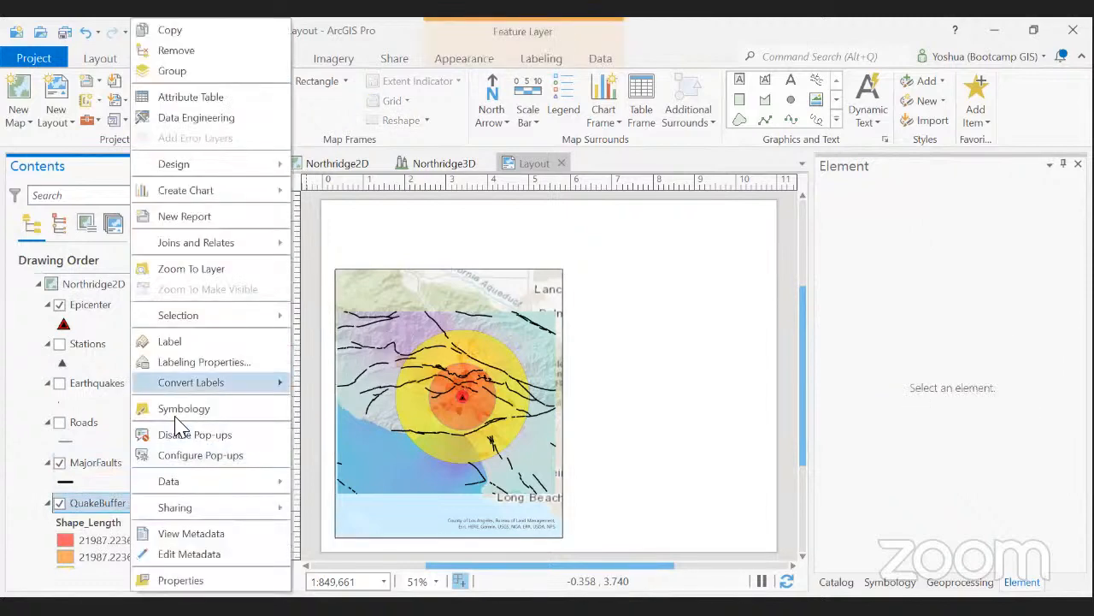
left_click(183, 272)
scroll(183, 282, "down", 1)
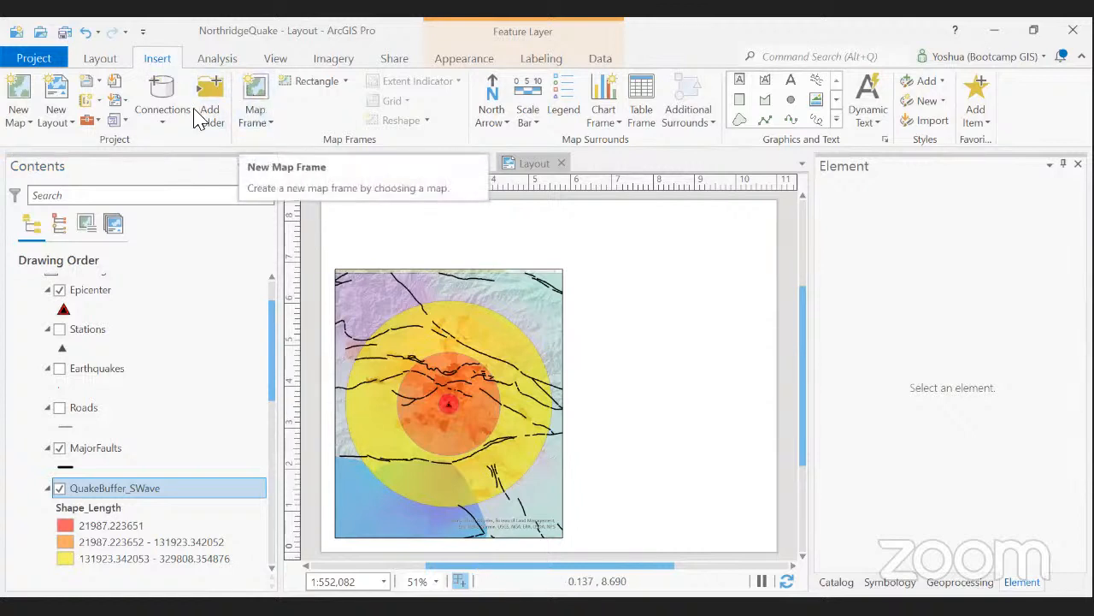
Insert a Northridge3D map frame at the 239,919 ft extent, about 5.5 by 4.25 in, and move it to about X 4.83 in, Y 1.9 in
left_click(31, 124)
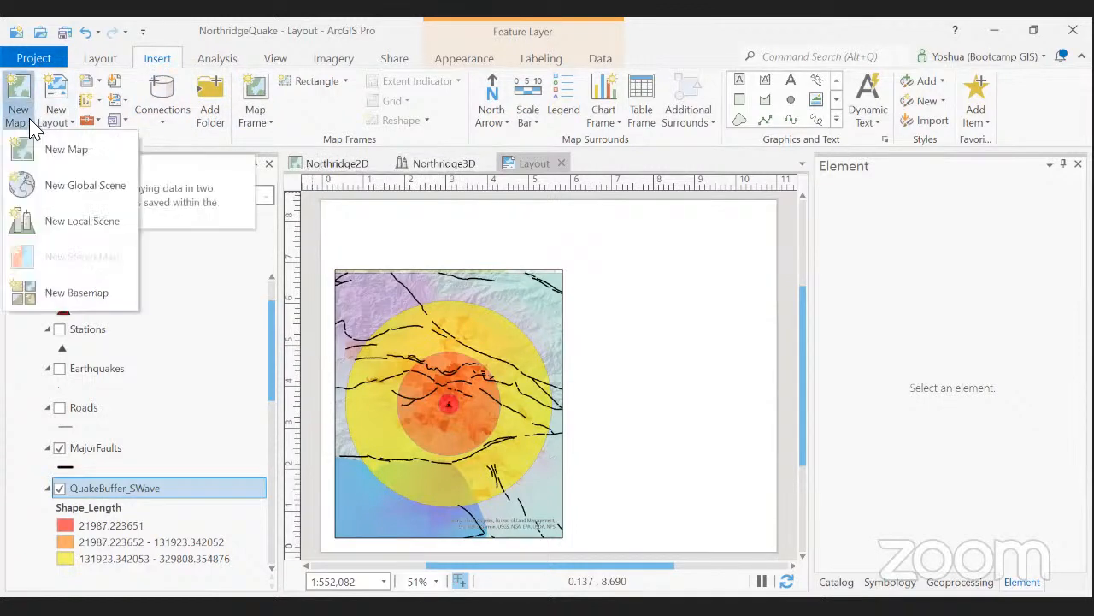
left_click(270, 128)
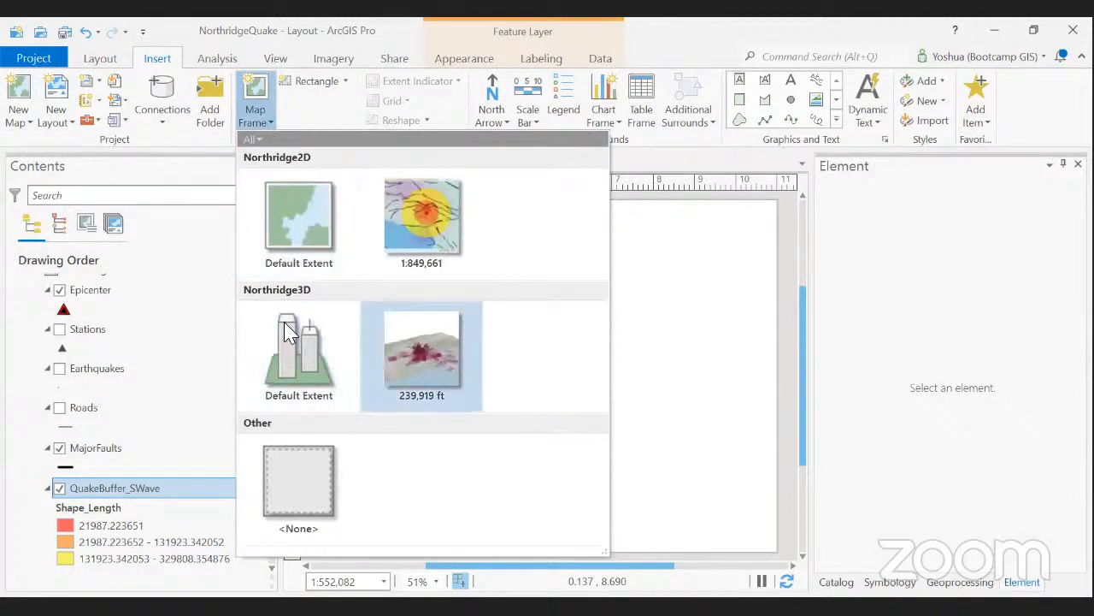
left_click(403, 354)
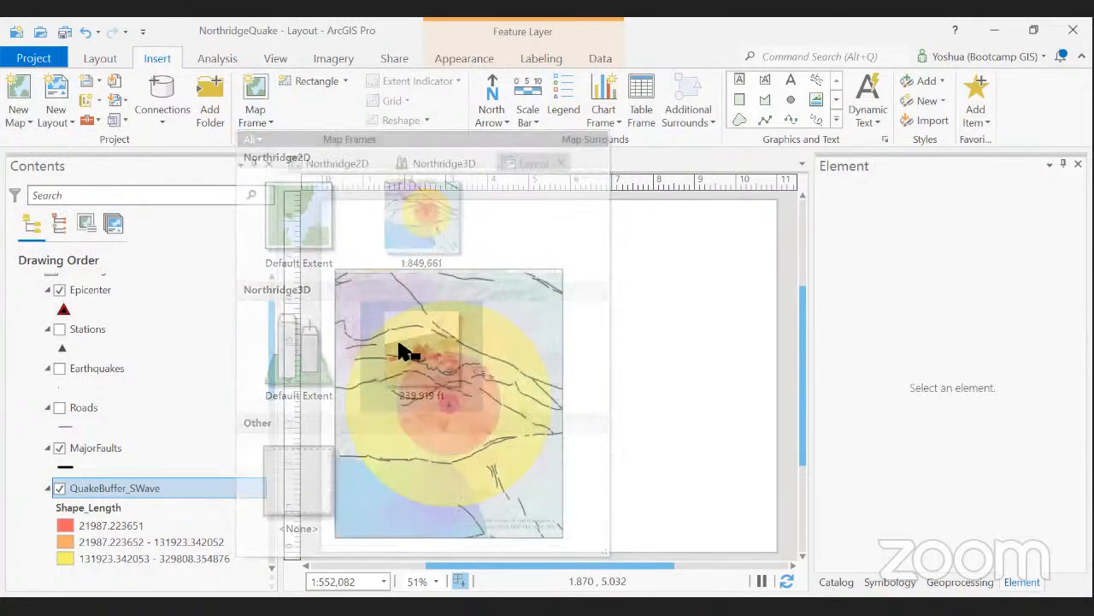
left_click_drag(403, 354, 660, 346)
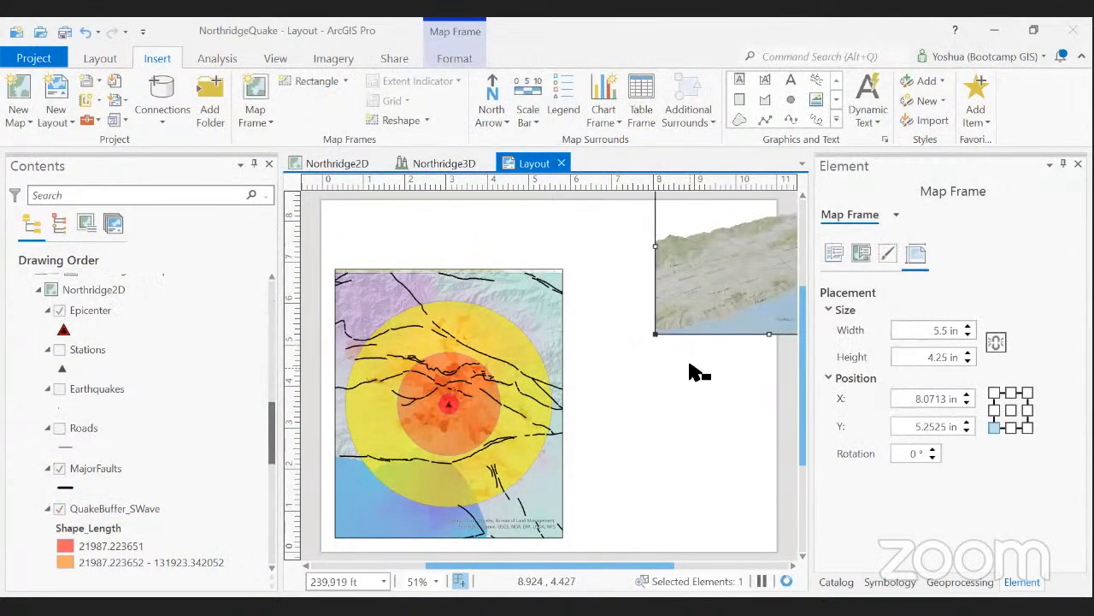
left_click_drag(718, 309, 576, 443)
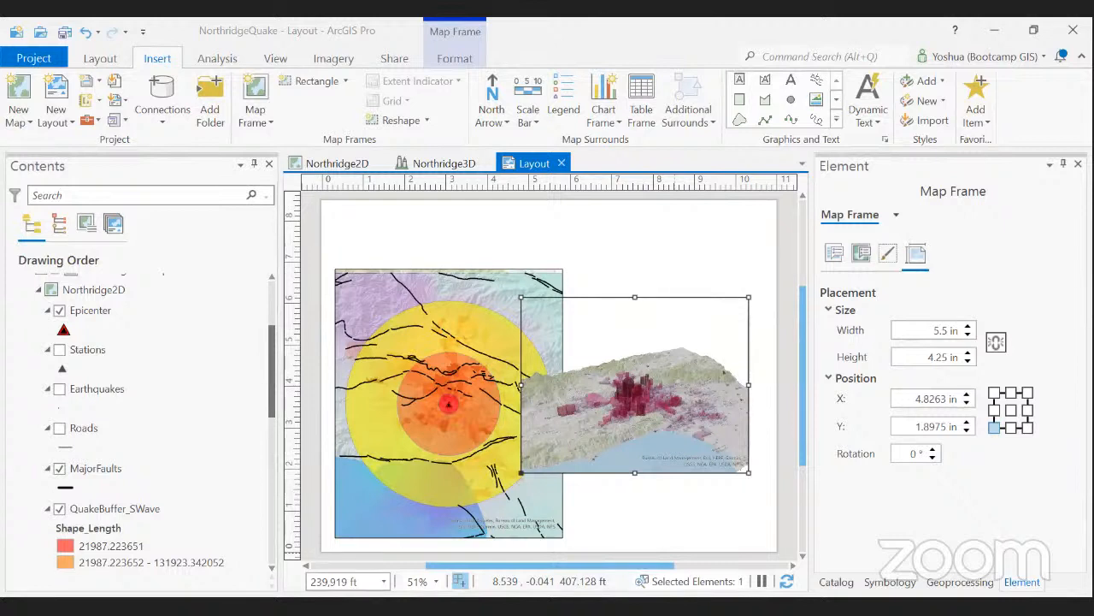
Rename the newly inserted 3D map frame to Northridge3D Map Frame
scroll(77, 321, "down", 7)
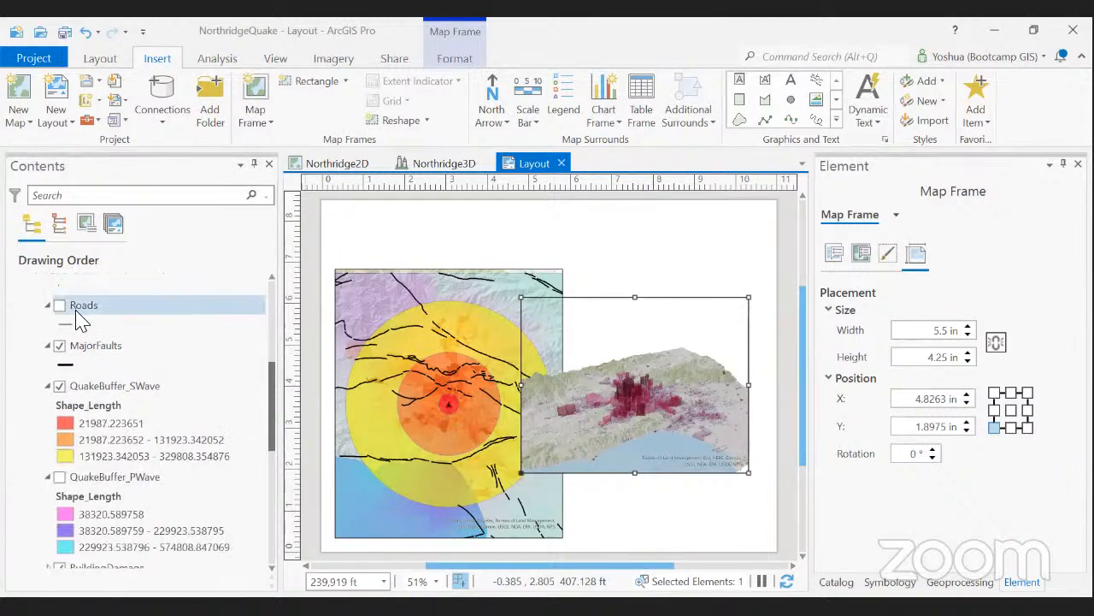
scroll(77, 320, "up", 6)
scroll(78, 321, "up", 3)
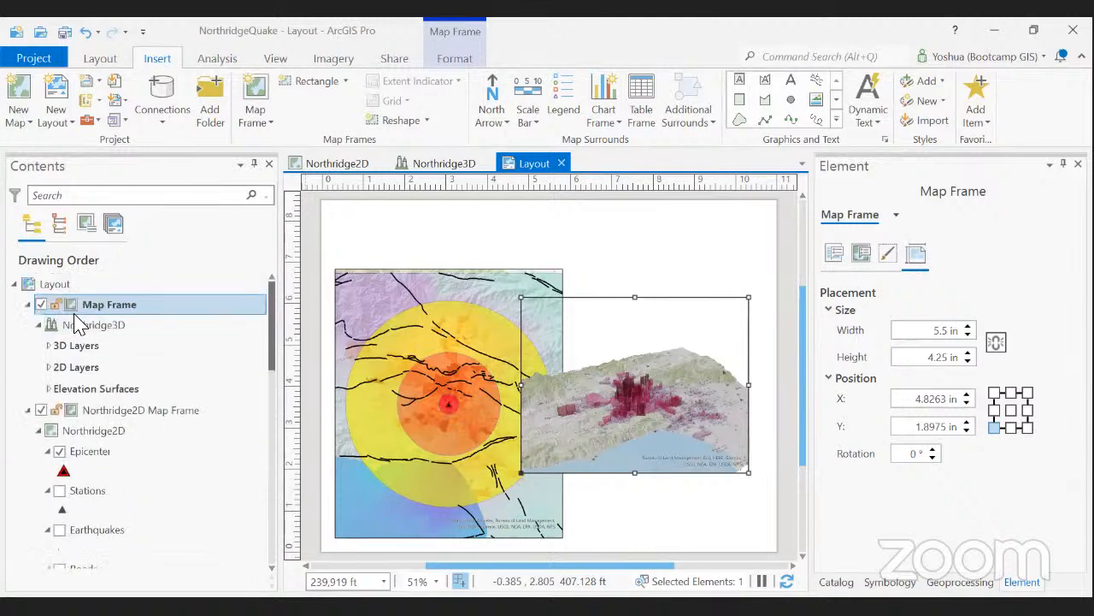
left_click(98, 312)
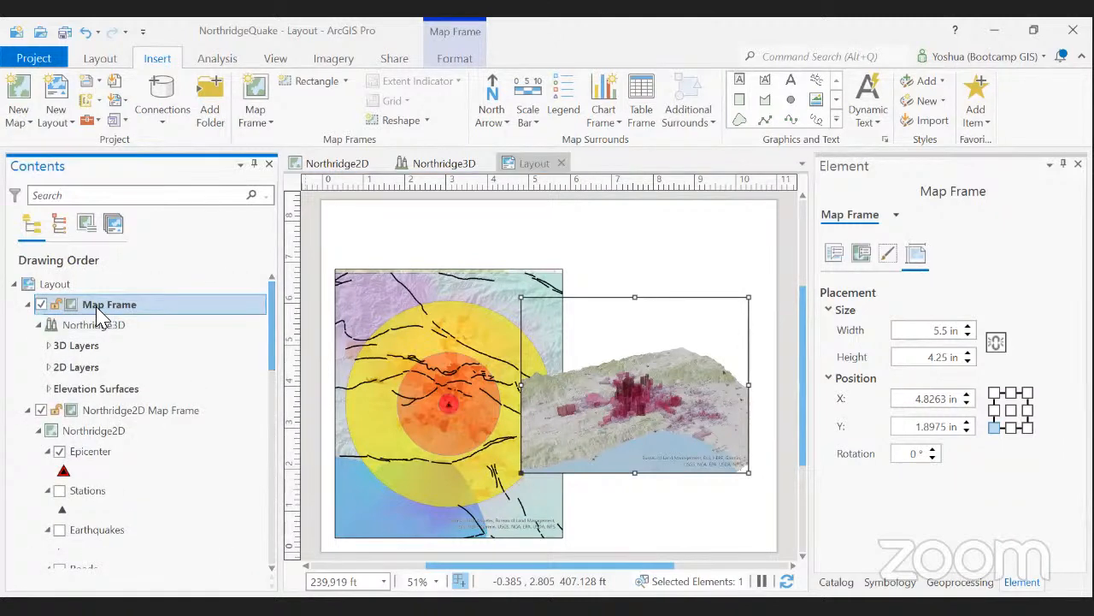
left_click(97, 311)
left_click(96, 308)
left_click(143, 308, "shift")
left_click(89, 305)
type("Northridge3D")
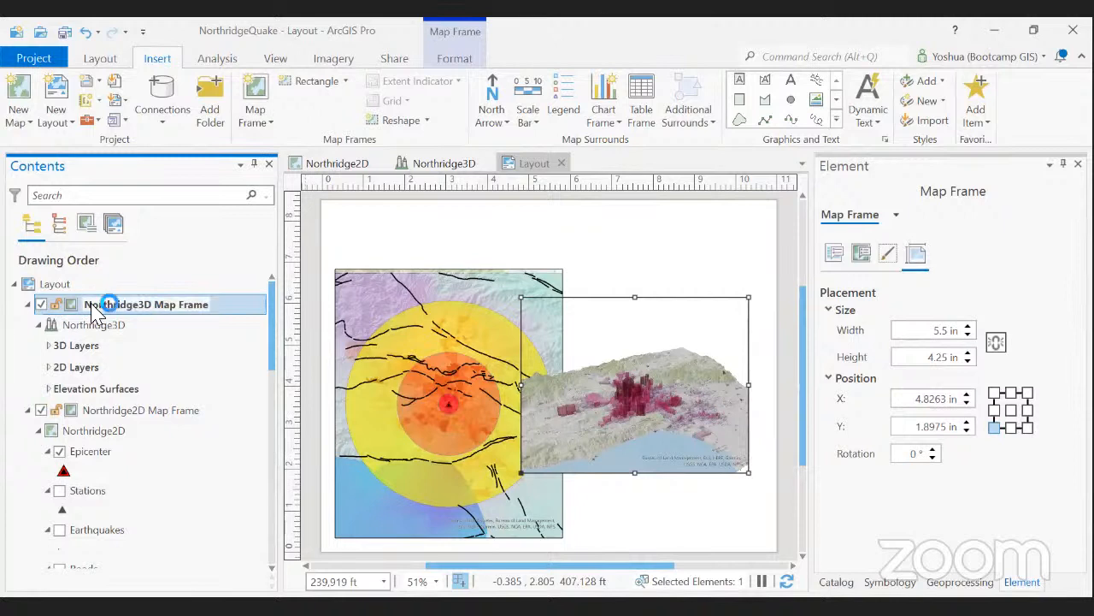
key("Return")
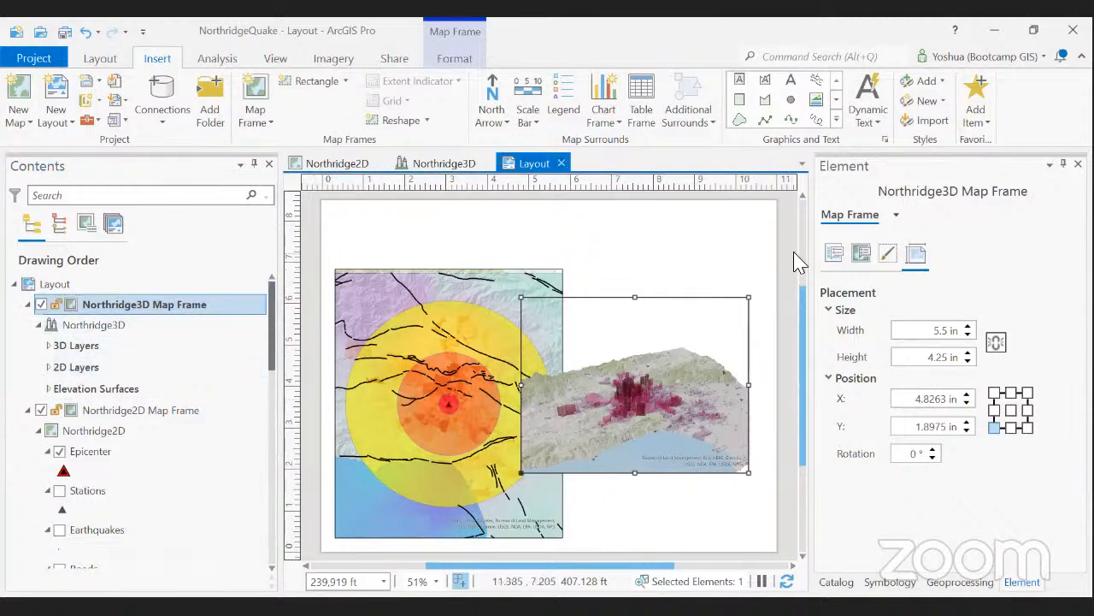
Set the Northridge3D Map Frame's width to 4.5 in and height to 3.5 in
double_click(930, 332)
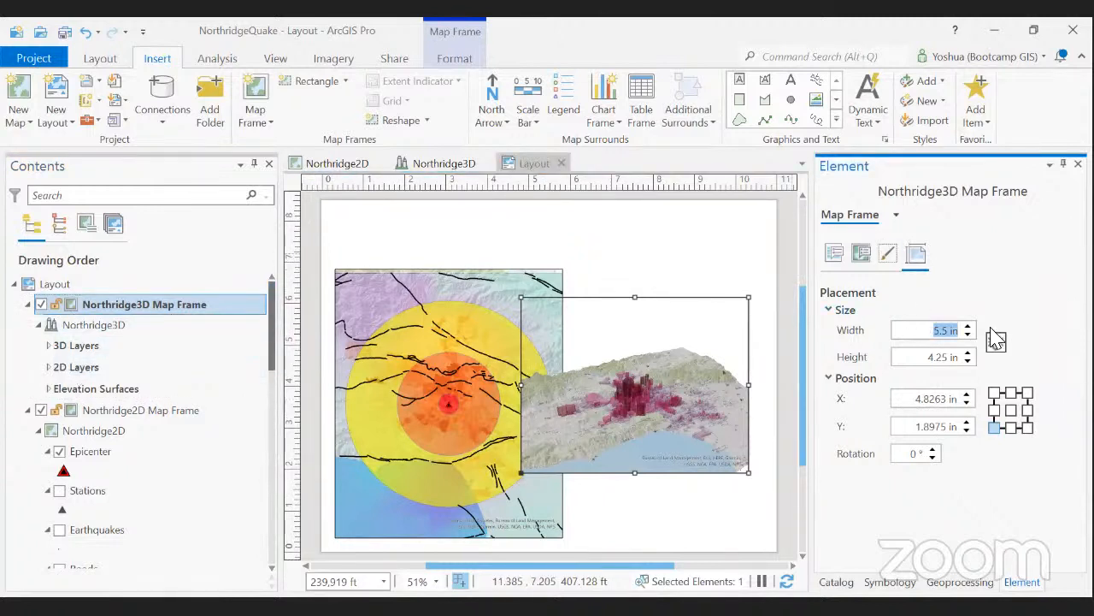
type("4.5")
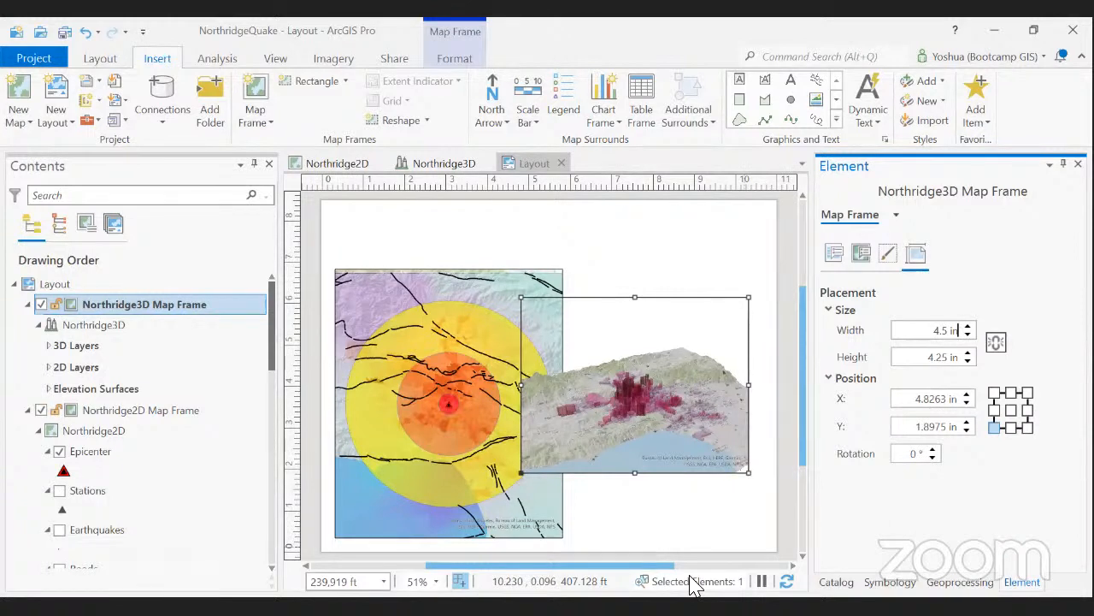
left_click(909, 356)
double_click(909, 356)
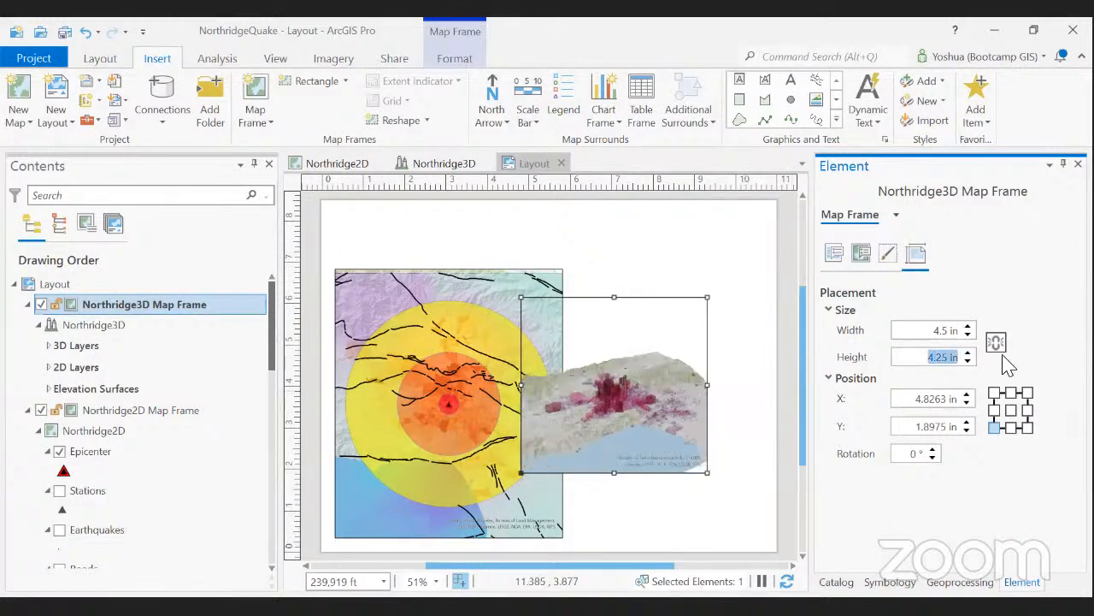
type("3.5")
Anchor the Northridge3D Map Frame by its lower-right corner and position it at X 10.66 in and Y 0.33 in
left_click(1027, 427)
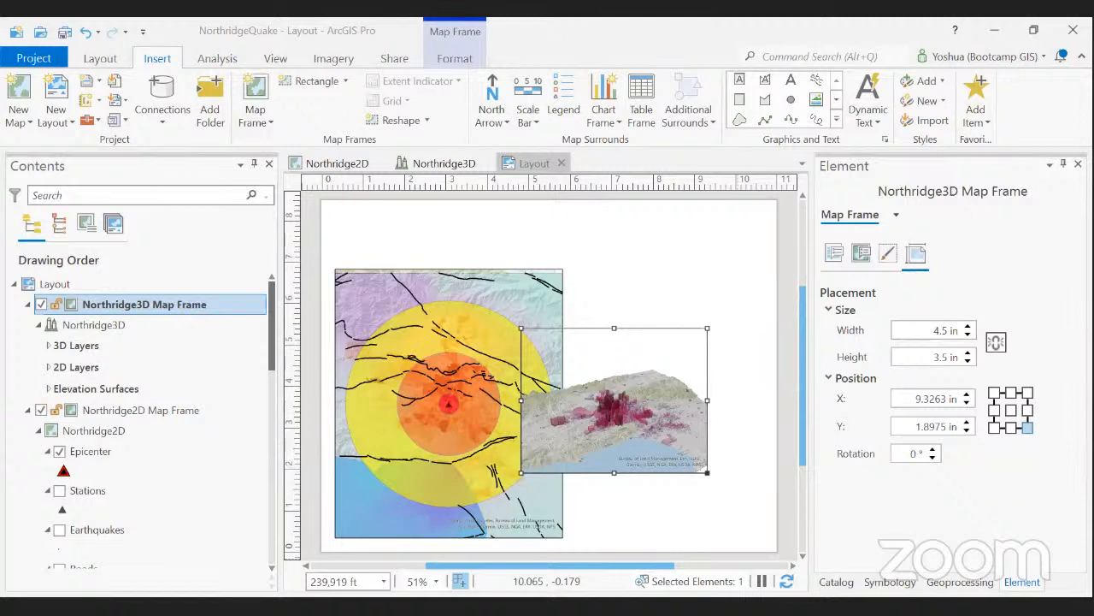
left_click_drag(910, 400, 1026, 407)
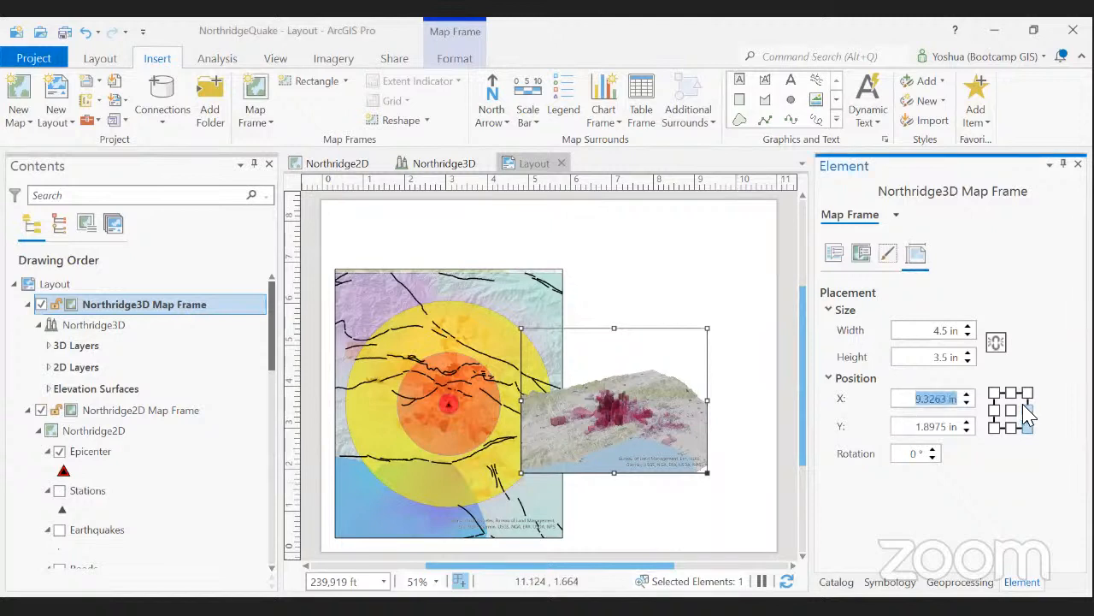
type("10.66 in")
key("Return")
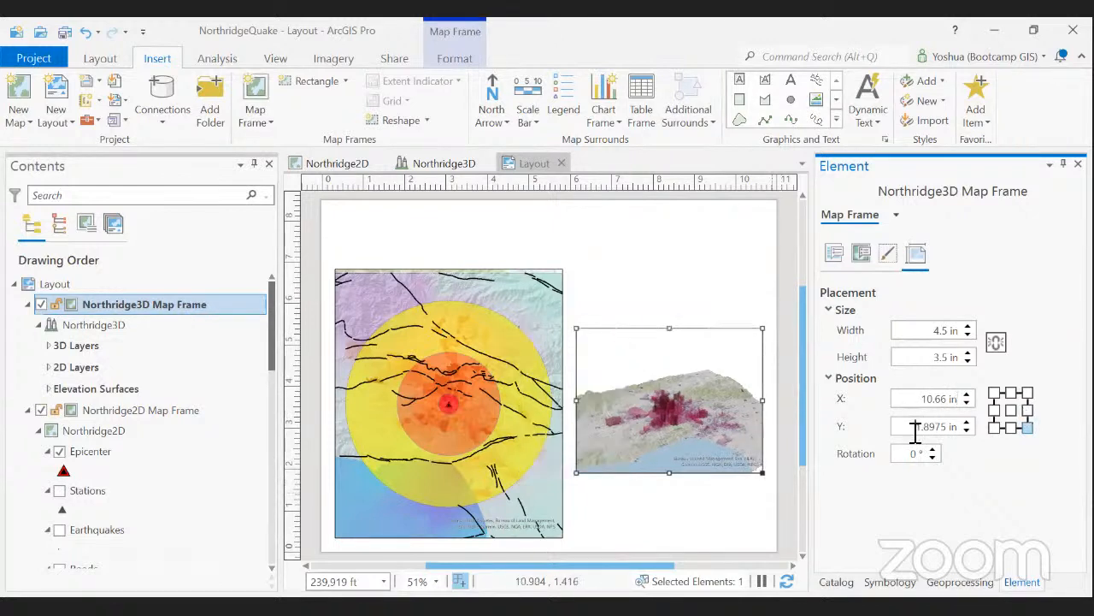
left_click_drag(916, 427, 1000, 429)
type("0.33")
key("Return")
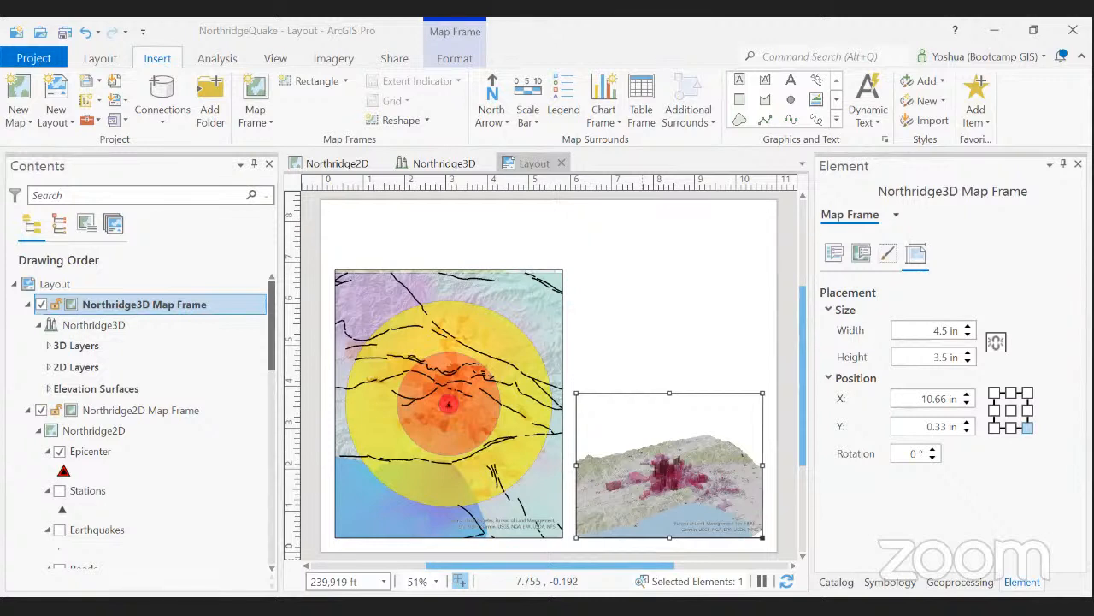
Examine the dynamic text elements offered for the Northridge3D Map Frame, including its properties, coordinates and north angles, without inserting any
left_click(747, 155)
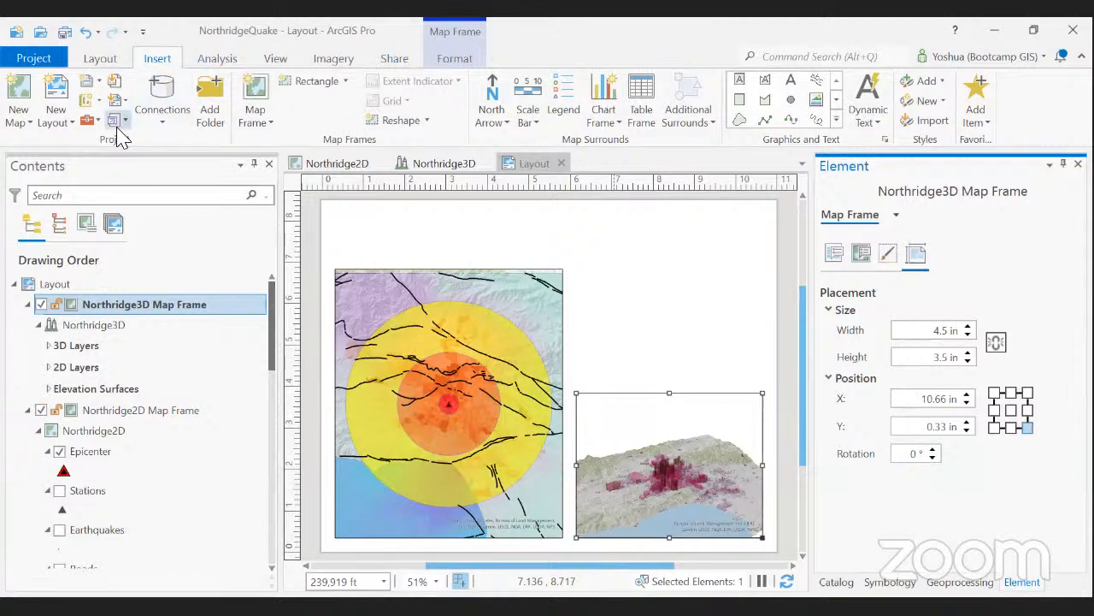
left_click(878, 130)
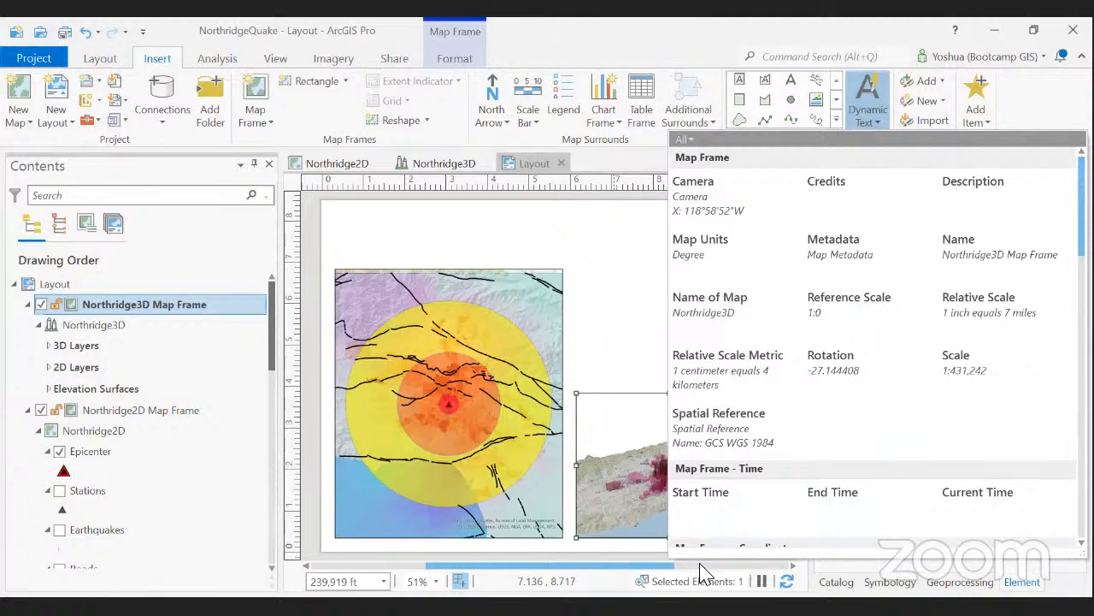
left_click(866, 115)
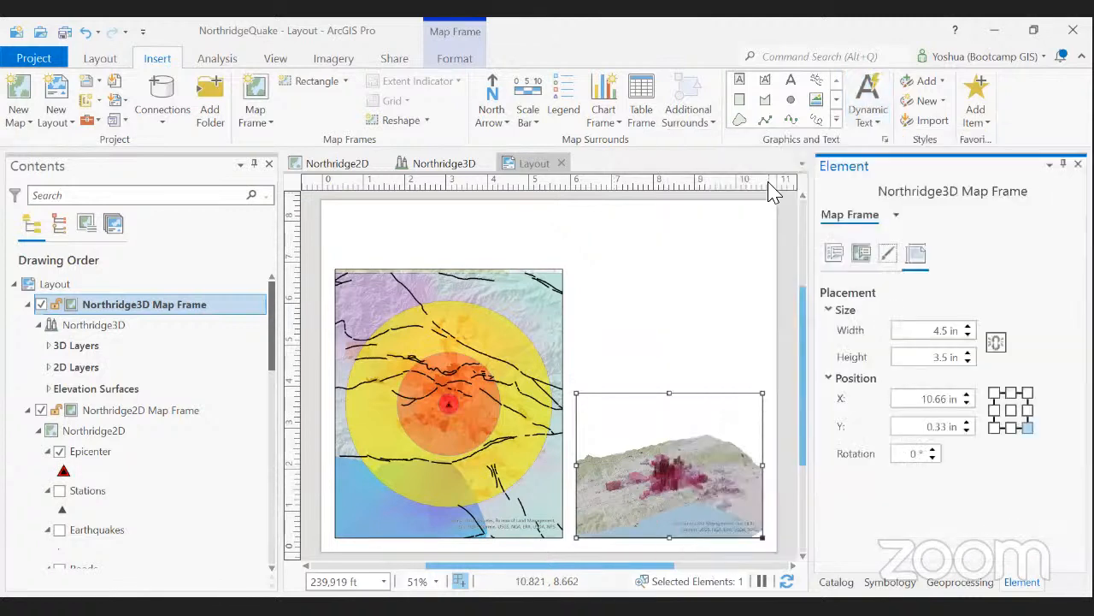
left_click(878, 124)
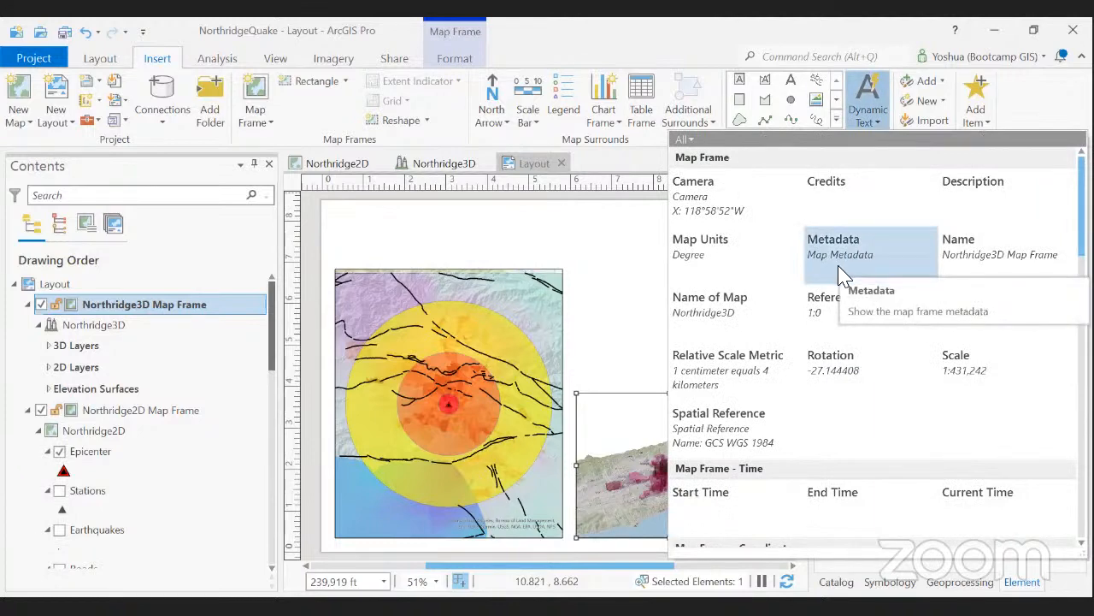
scroll(841, 329, "down", 4)
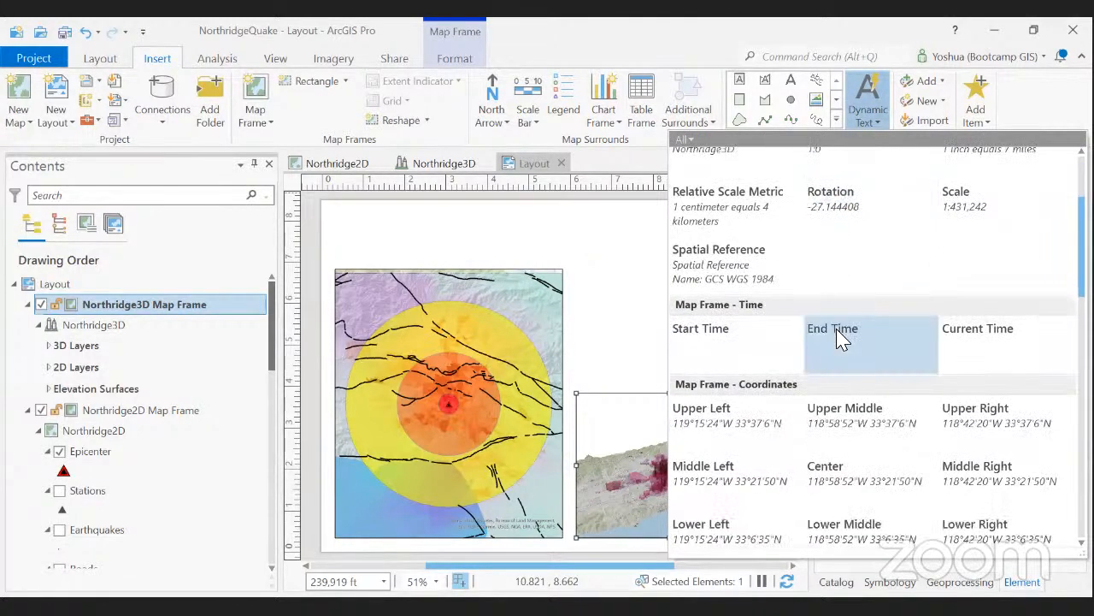
scroll(841, 337, "down", 3)
scroll(841, 338, "down", 4)
scroll(840, 338, "up", 2)
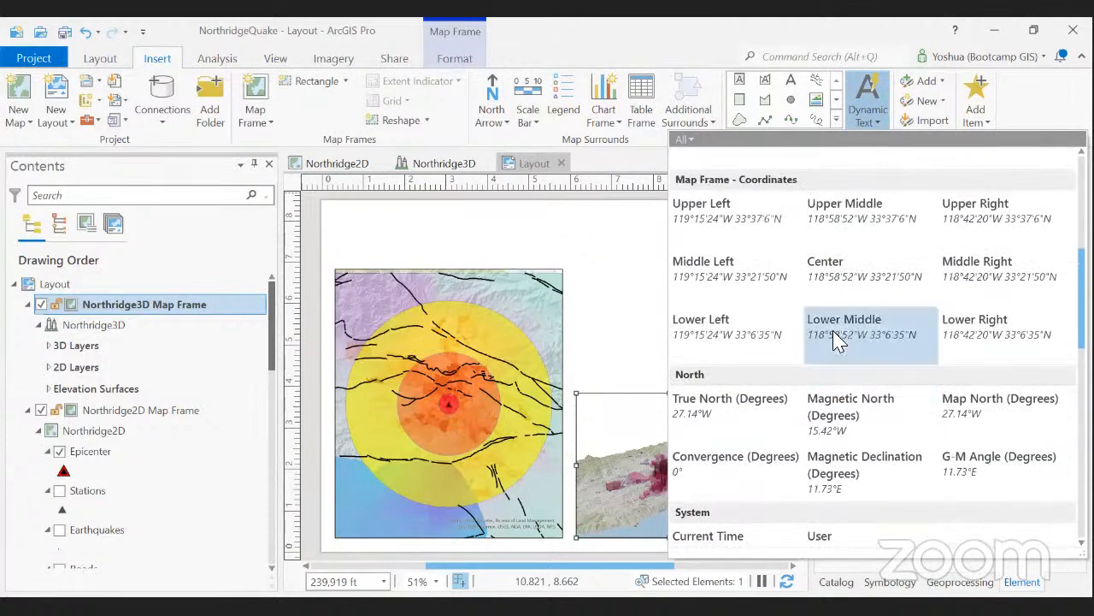
scroll(837, 336, "up", 8)
scroll(841, 330, "up", 1)
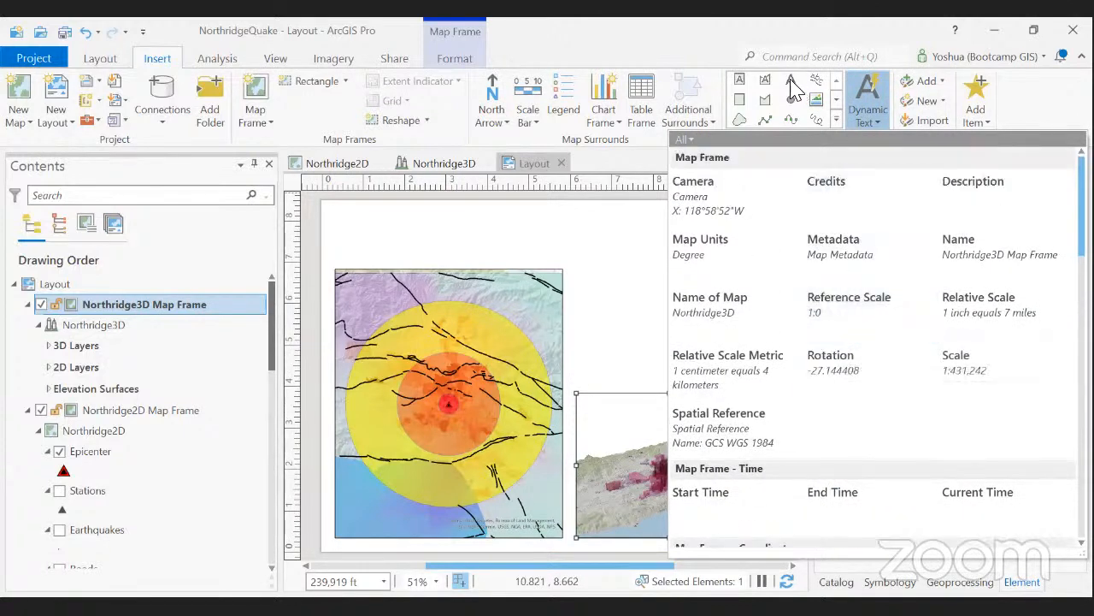
left_click(695, 53)
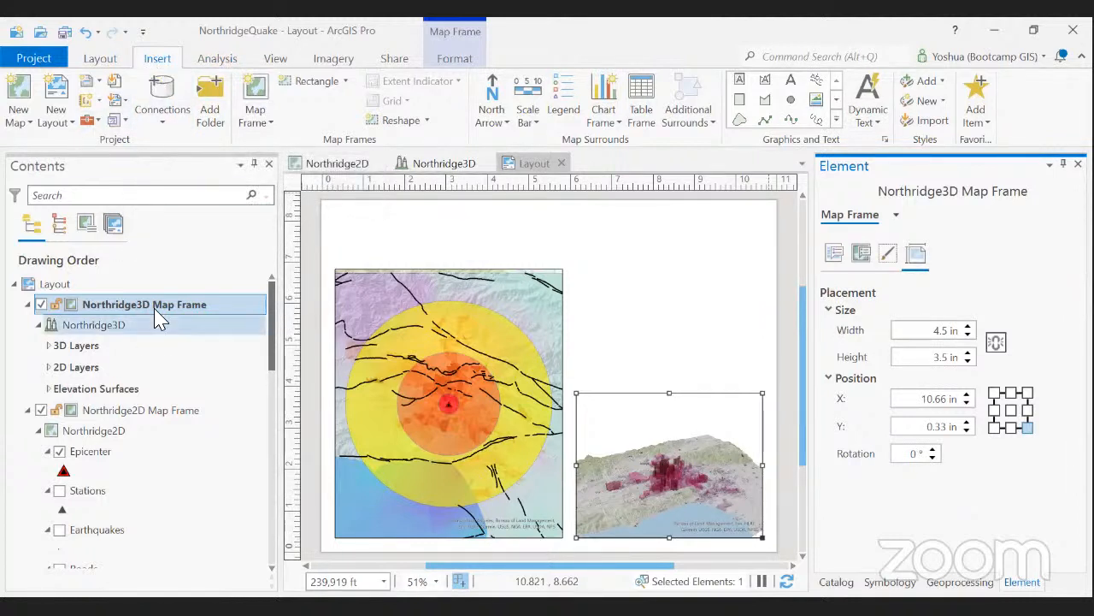
Examine all dynamic text categories offered for the Northridge3D Map Frame, from map frame properties and coordinates through project and table statistics
left_click(138, 333)
left_click(127, 310)
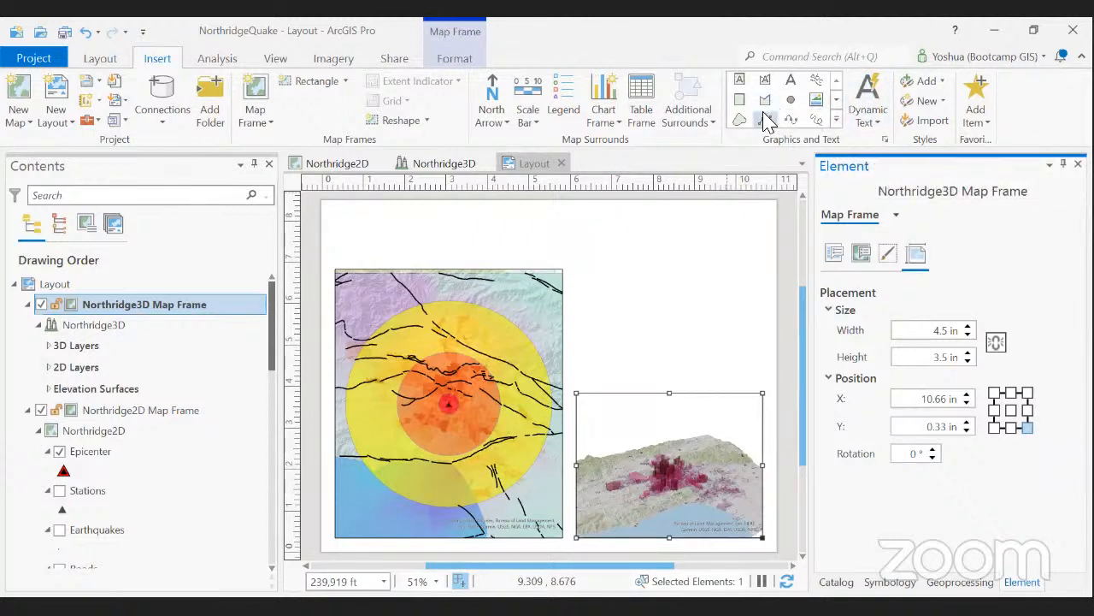
left_click(874, 124)
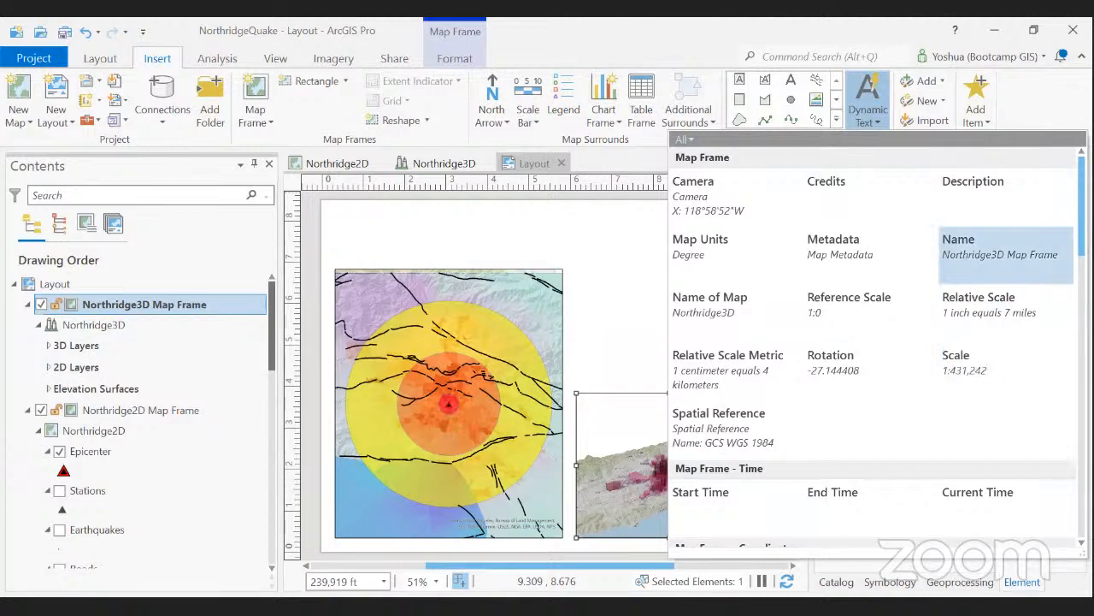
scroll(879, 346, "down", 1)
scroll(879, 346, "down", 3)
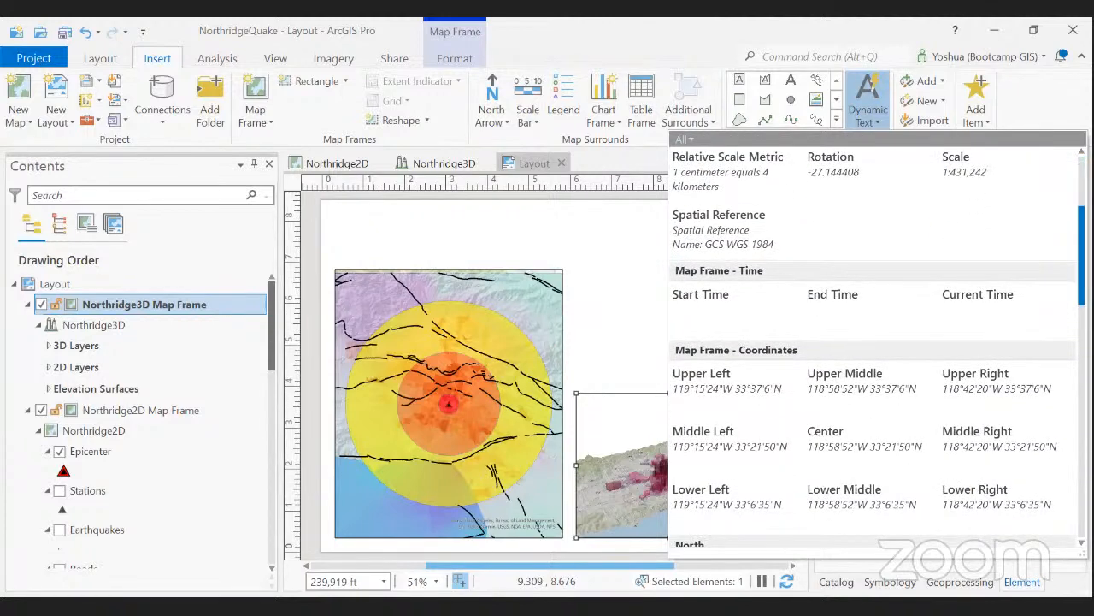
scroll(878, 346, "down", 1)
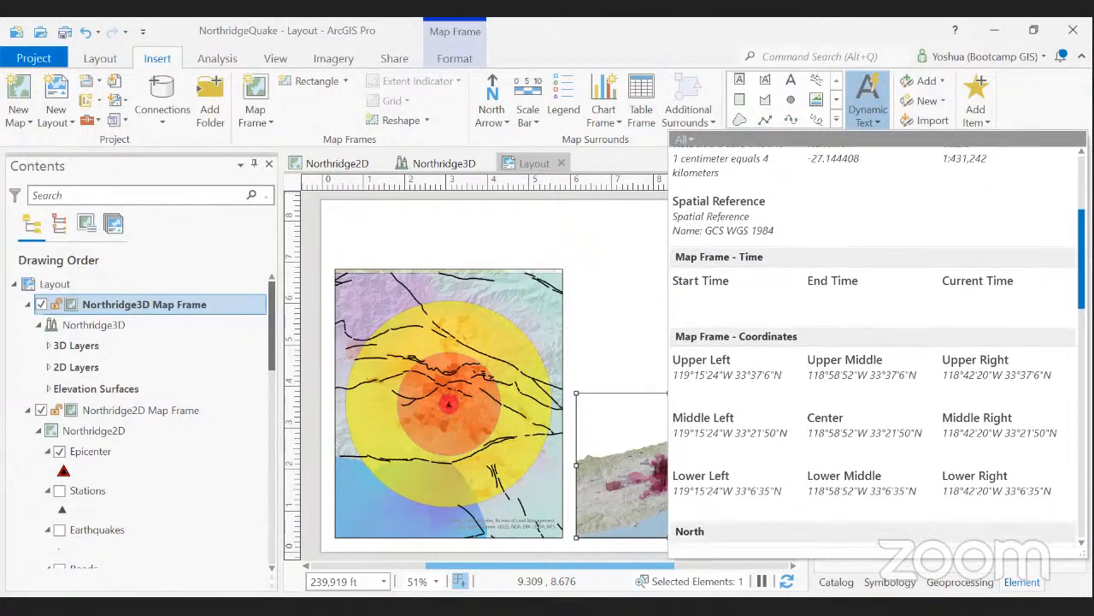
scroll(879, 347, "down", 2)
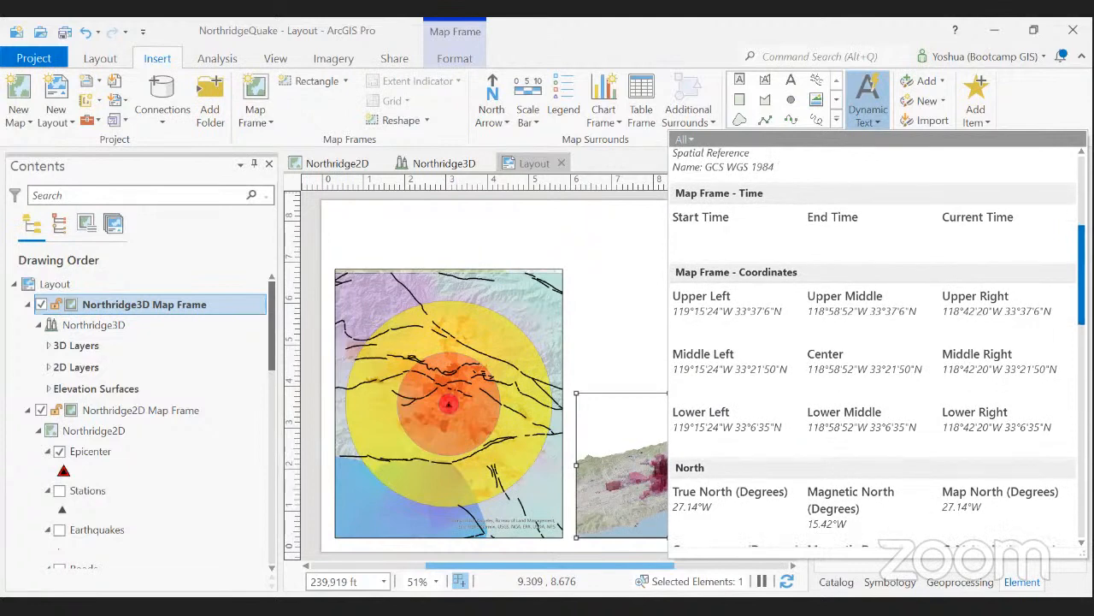
scroll(879, 347, "down", 5)
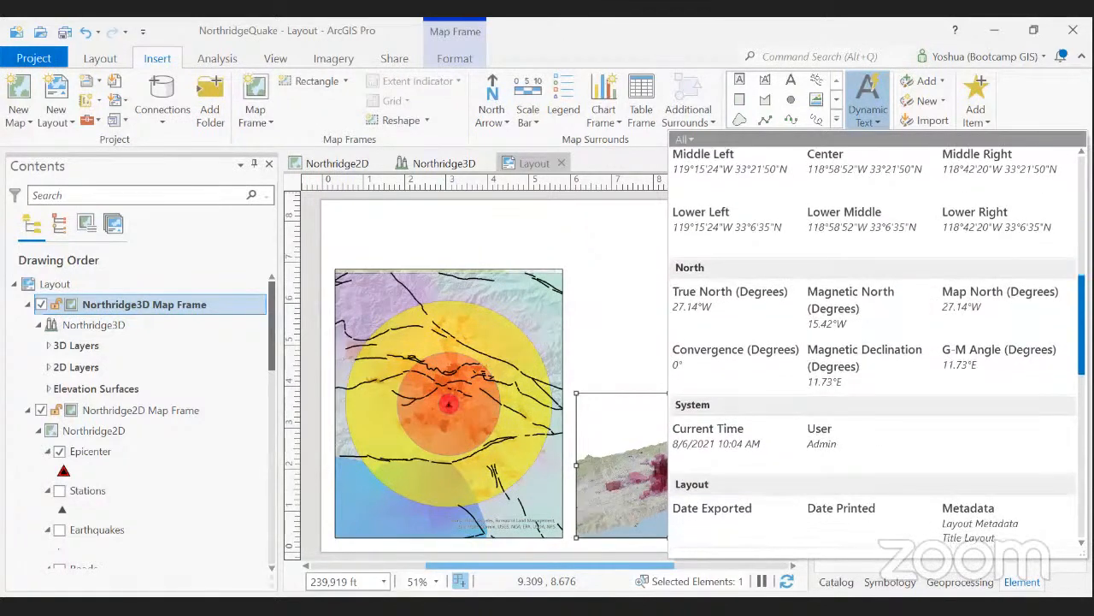
scroll(879, 346, "down", 2)
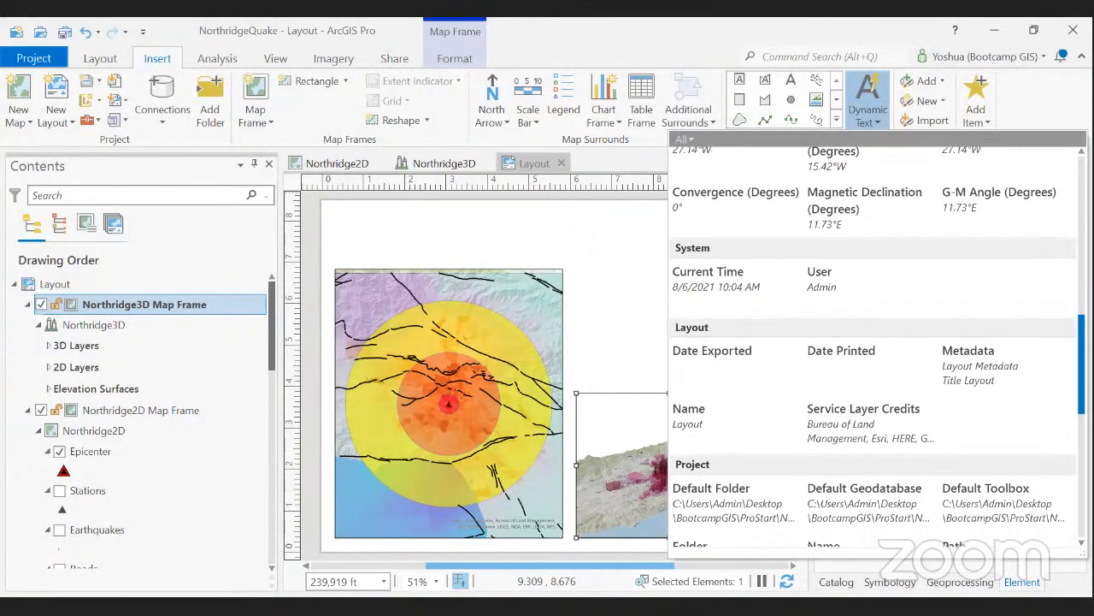
scroll(879, 346, "down", 4)
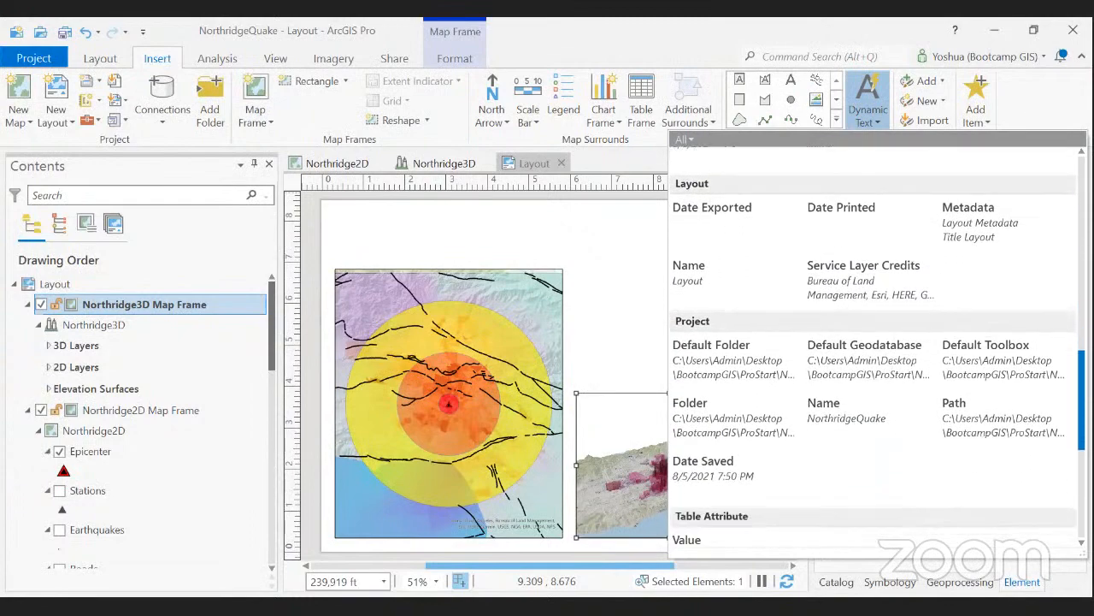
scroll(879, 346, "down", 5)
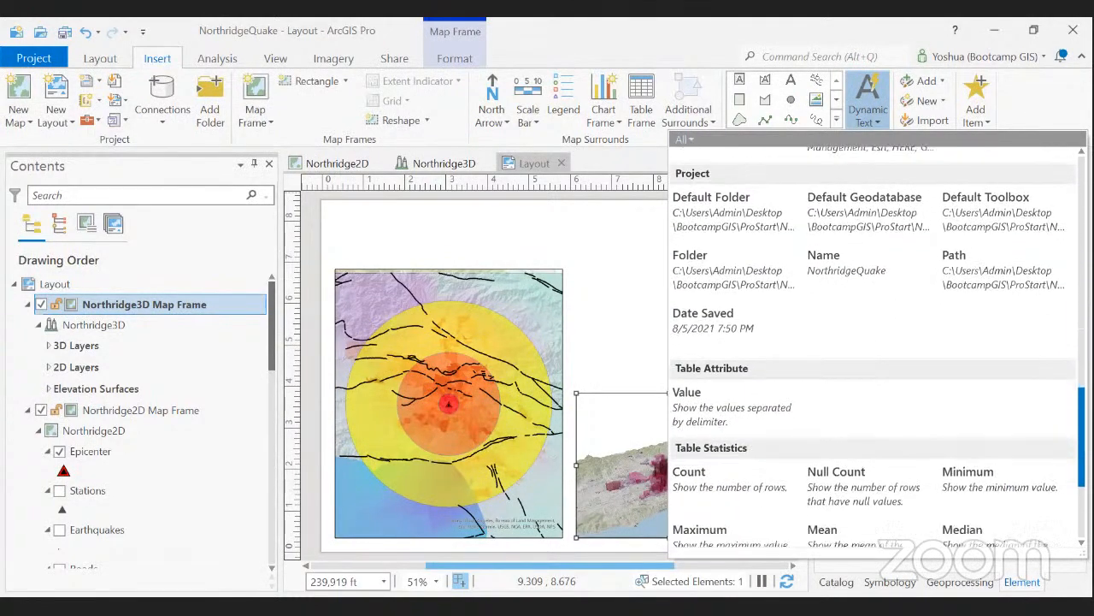
scroll(879, 346, "down", 1)
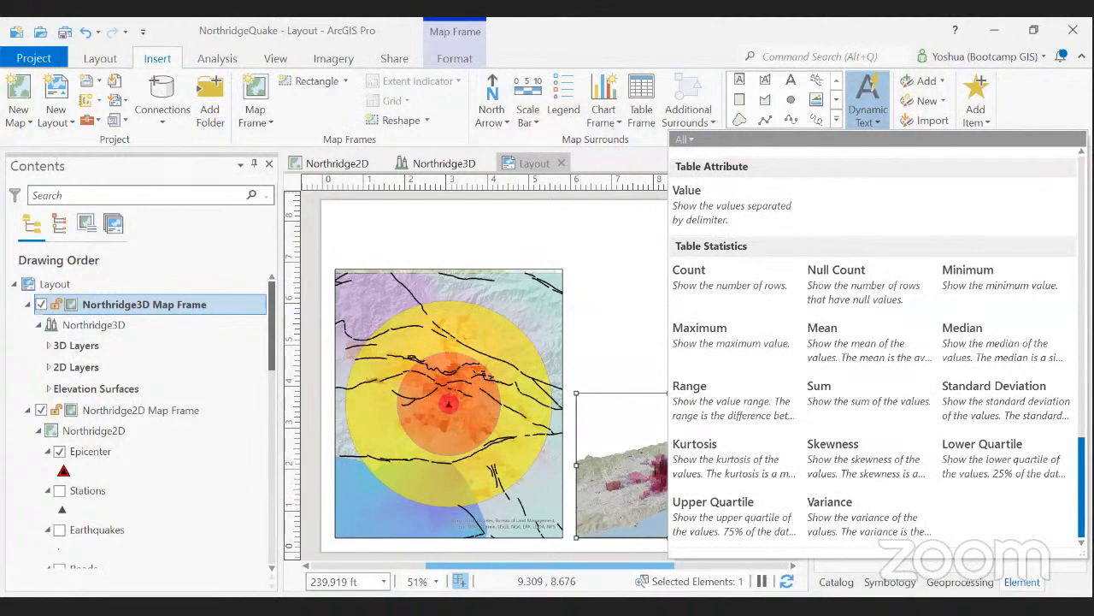
scroll(873, 346, "up", 20)
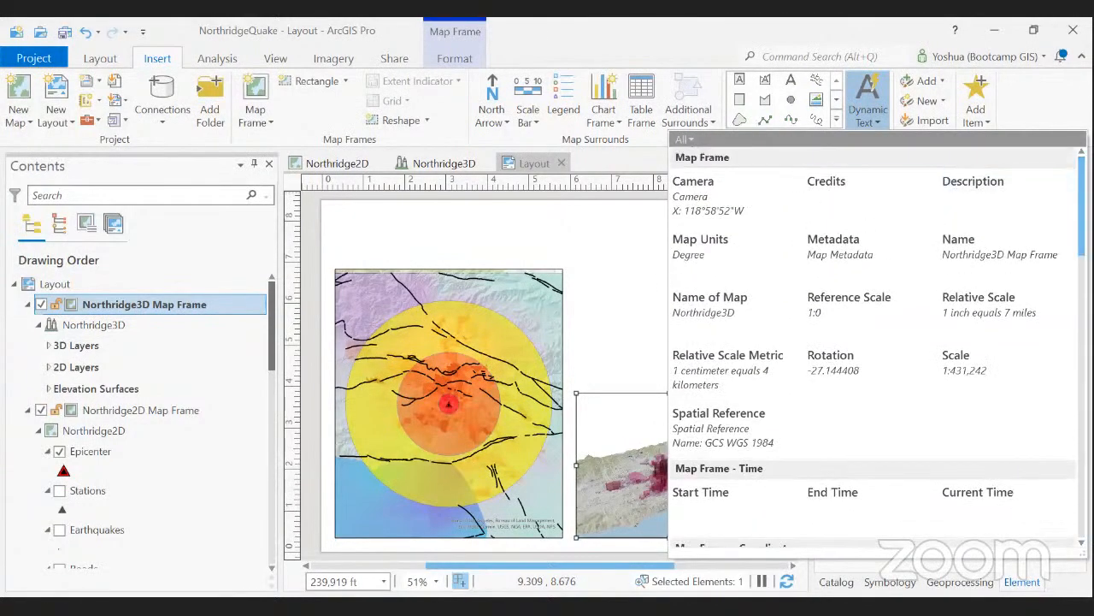
left_click(632, 175)
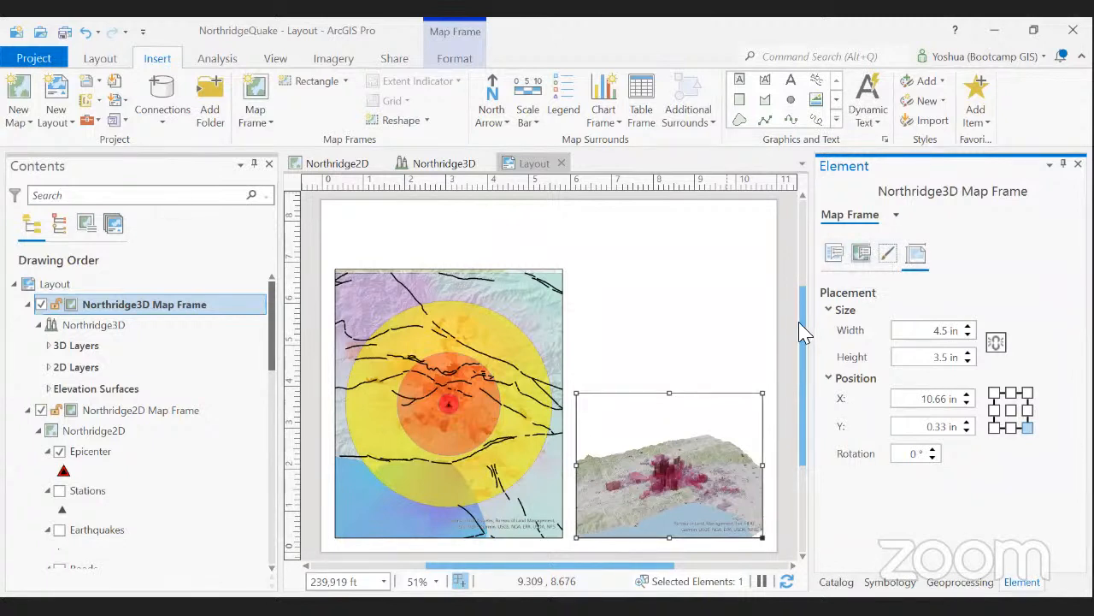
Review the Text and Graphics default font and symbol options and the other option categories without changing any
left_click(886, 139)
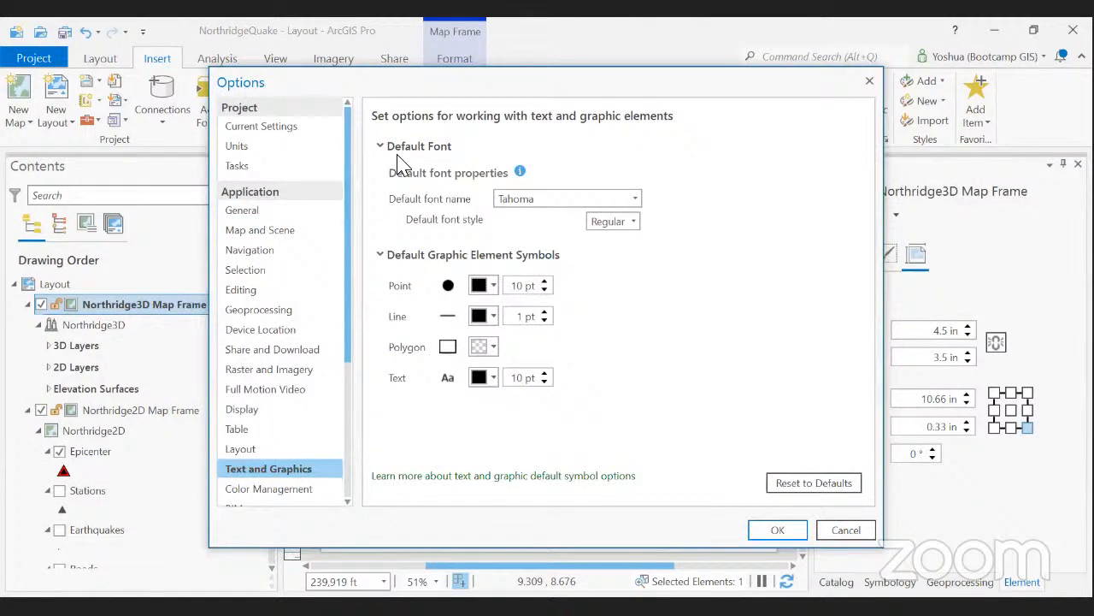
scroll(284, 282, "down", 5)
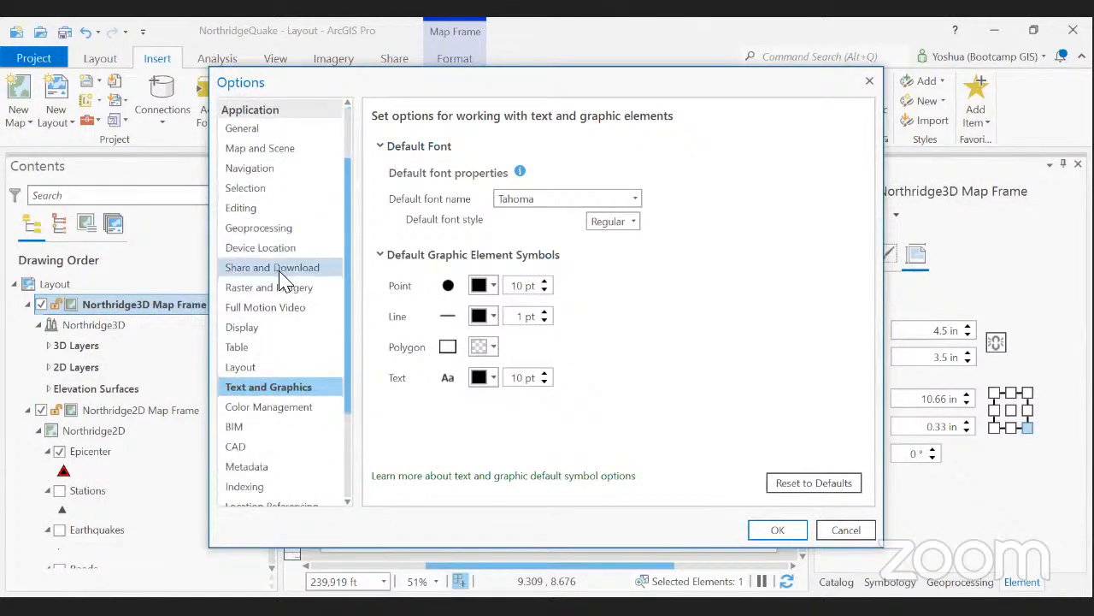
scroll(281, 289, "down", 1)
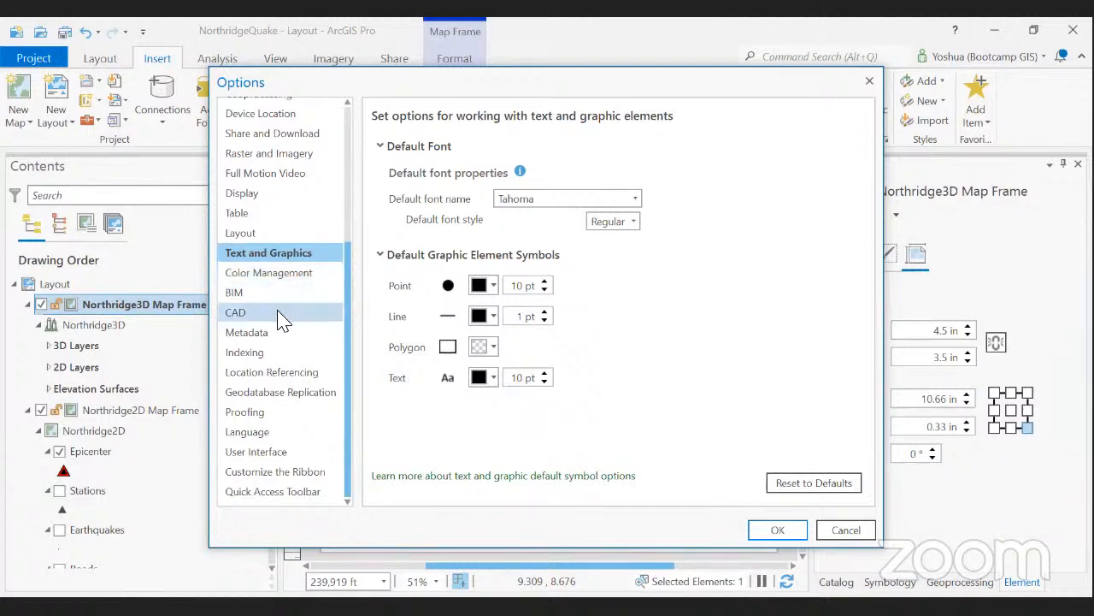
scroll(292, 324, "up", 3)
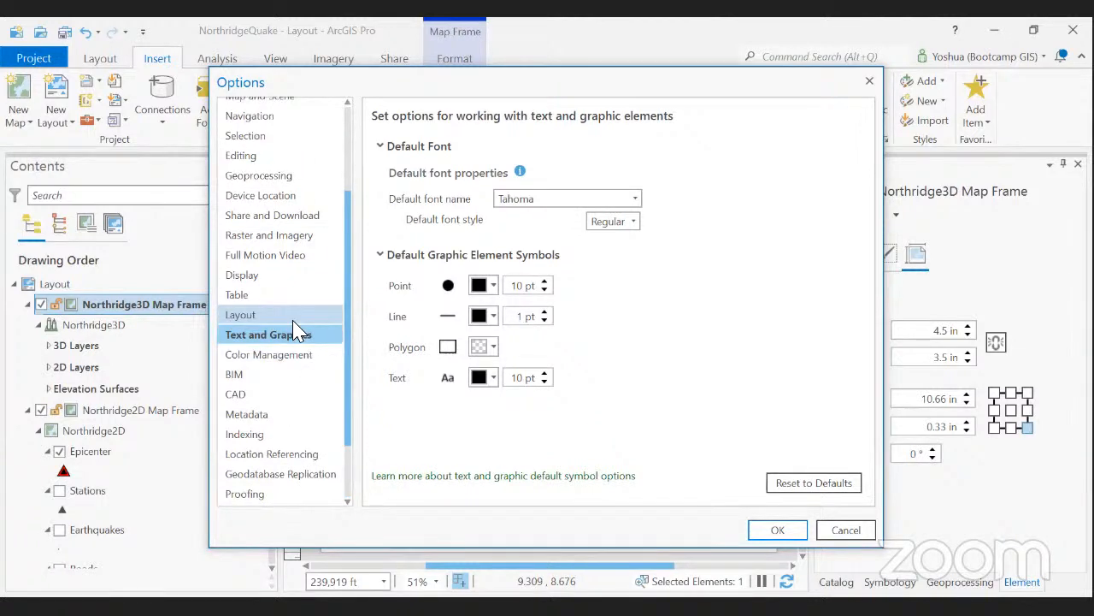
scroll(295, 332, "up", 2)
scroll(301, 331, "up", 1)
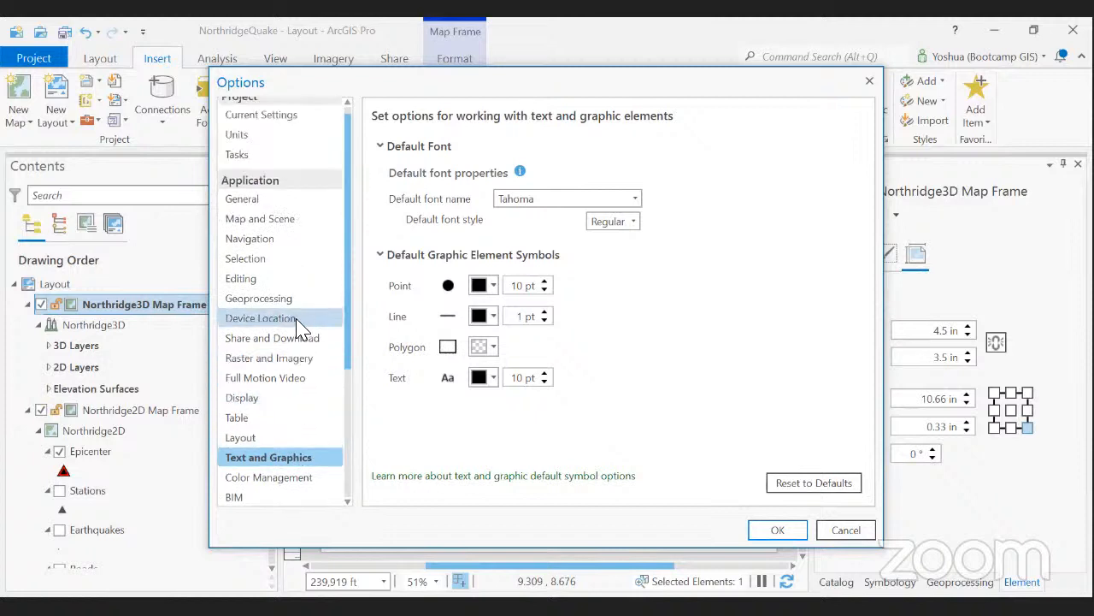
scroll(299, 330, "up", 1)
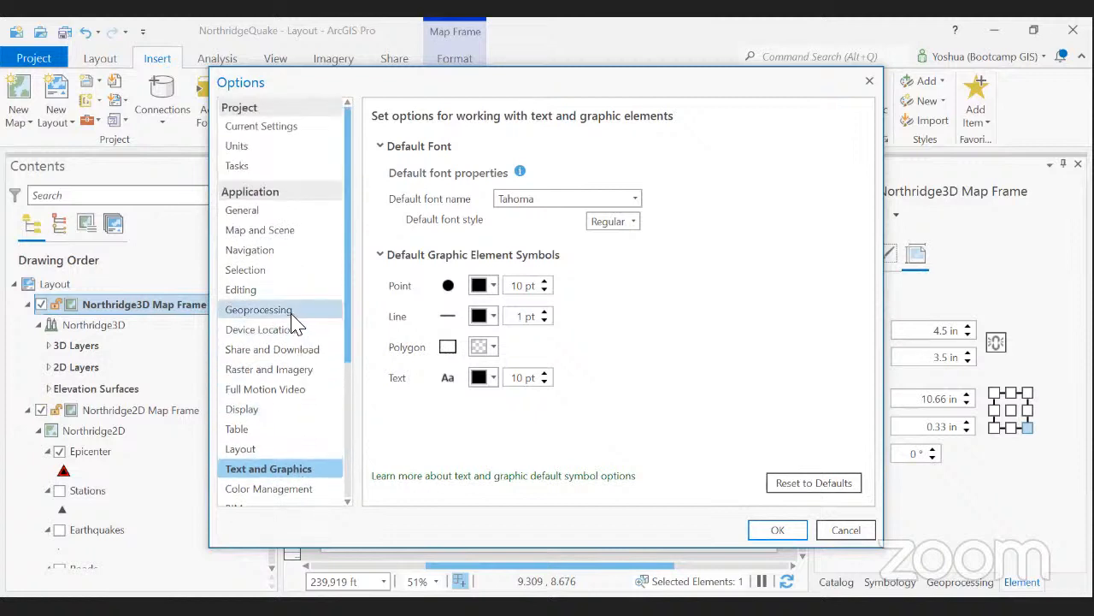
left_click(869, 82)
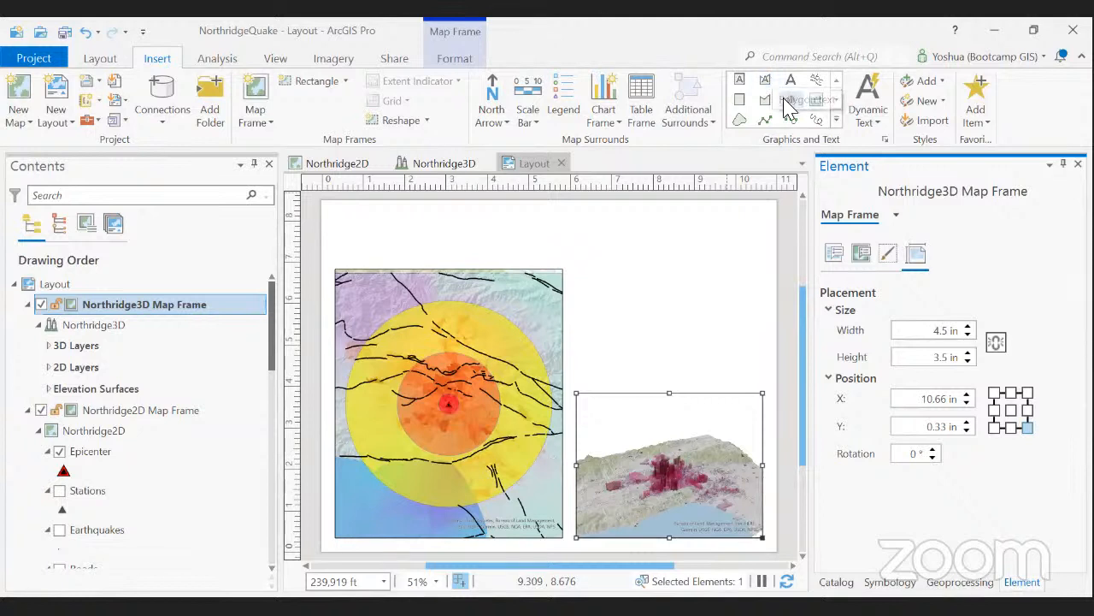
left_click(835, 102)
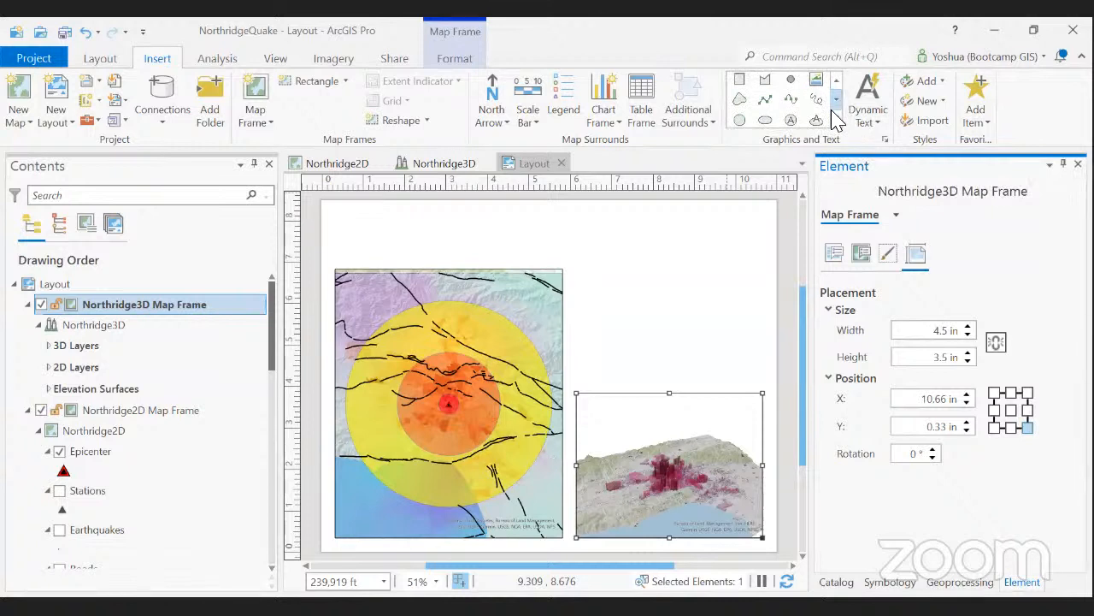
left_click(834, 106)
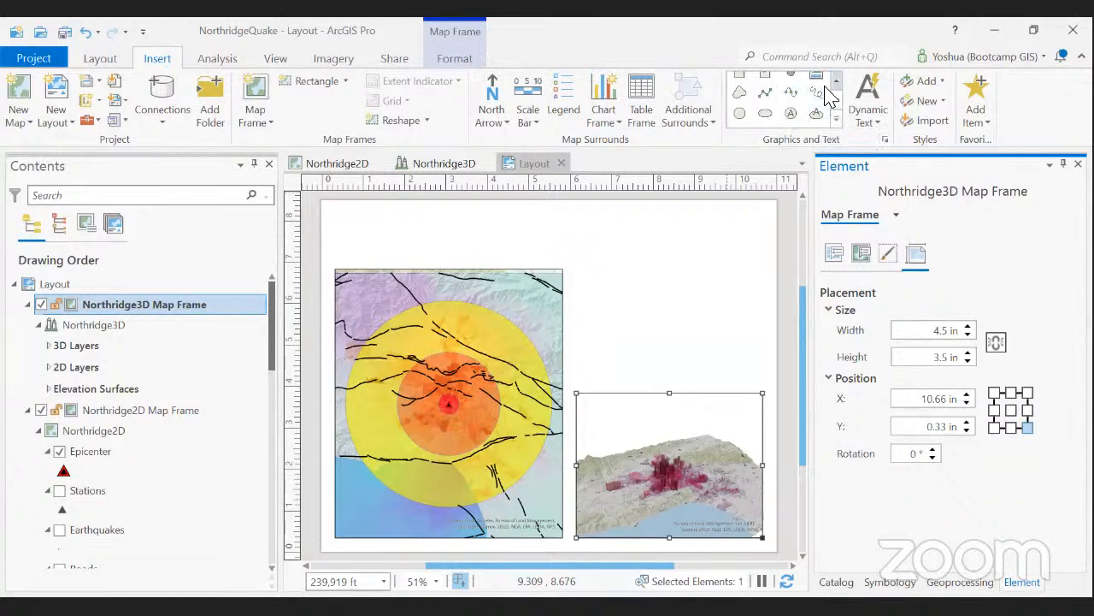
left_click(835, 81)
left_click(836, 82)
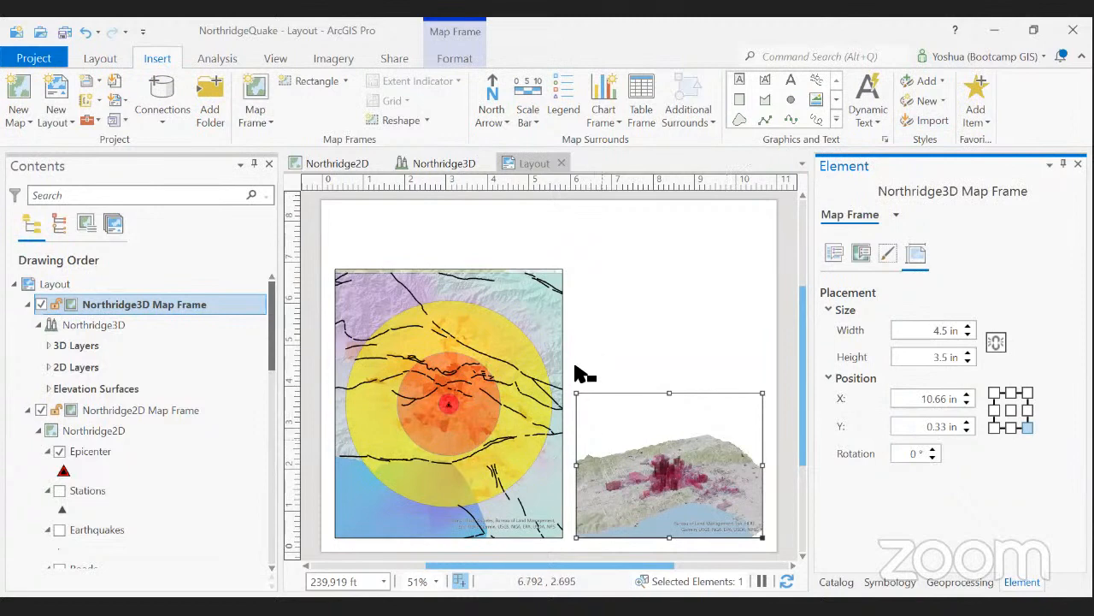
left_click(607, 445)
key("Escape")
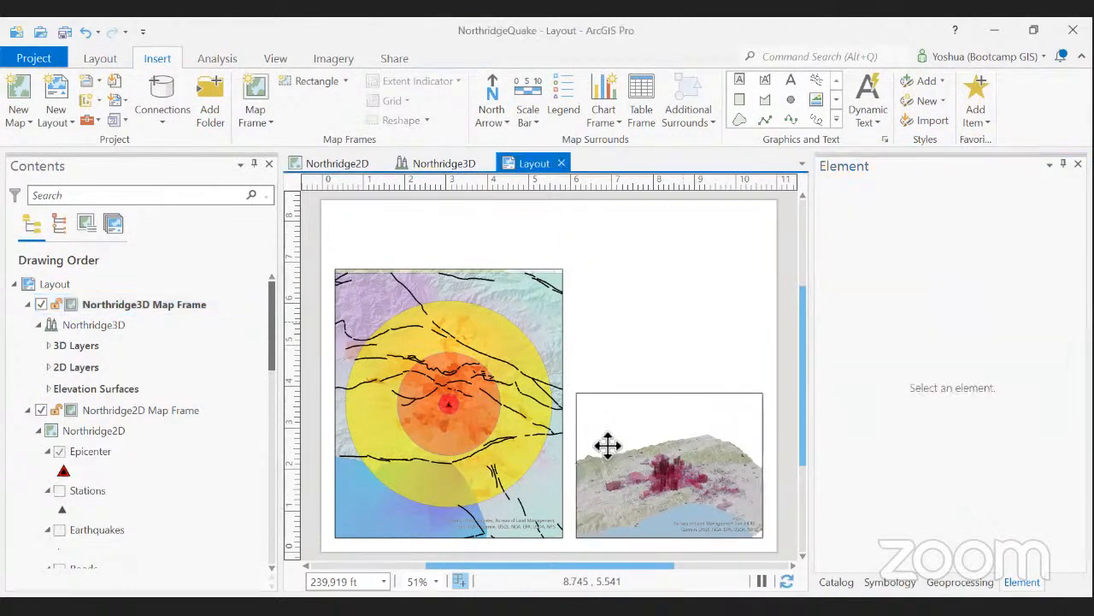
left_click(189, 314)
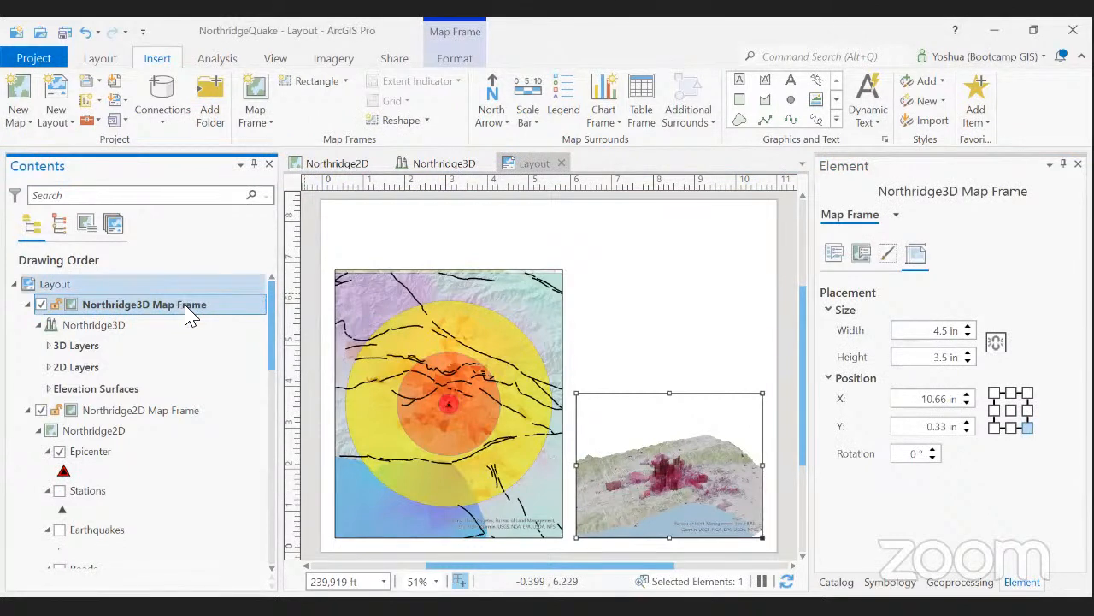
Clear the element selection and examine the dynamic text categories for map frame, north, layout and project without inserting any
left_click(714, 278)
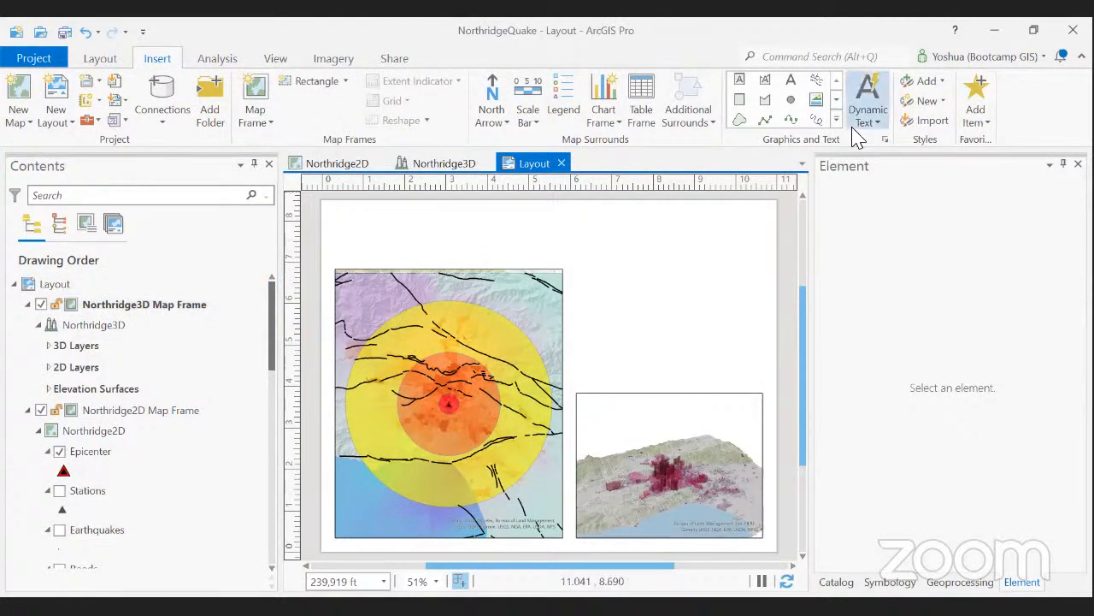
left_click(879, 125)
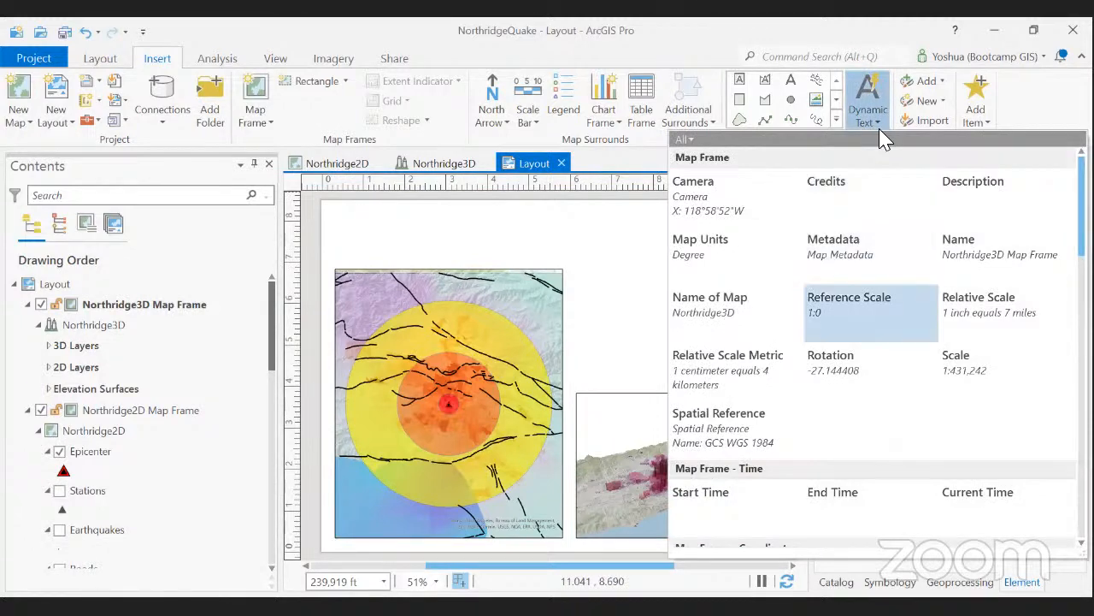
scroll(865, 341, "down", 2)
scroll(865, 340, "down", 3)
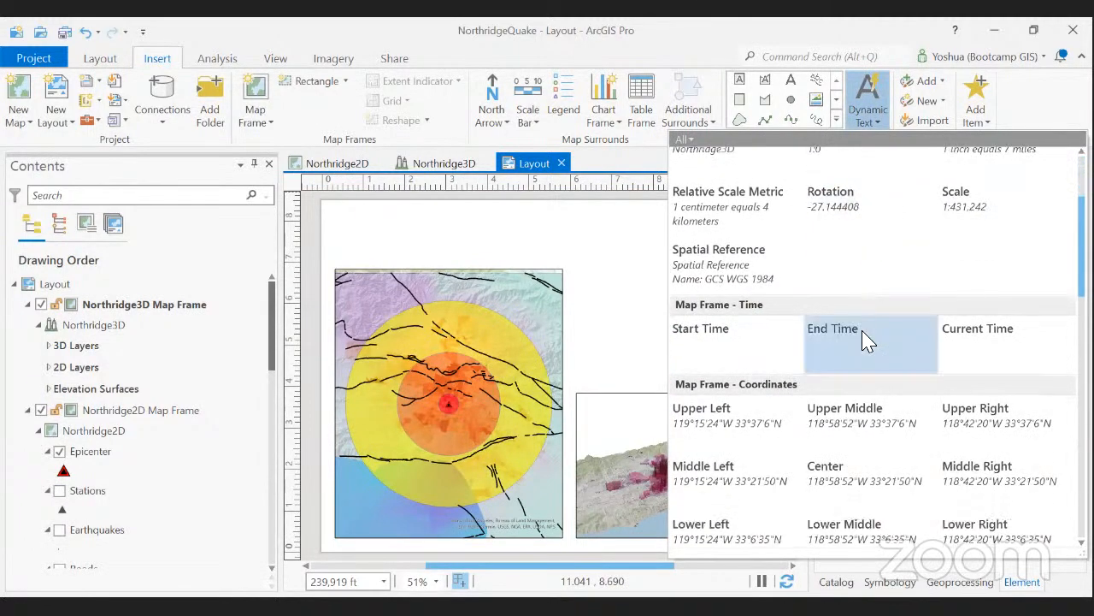
scroll(866, 340, "down", 2)
scroll(865, 340, "down", 2)
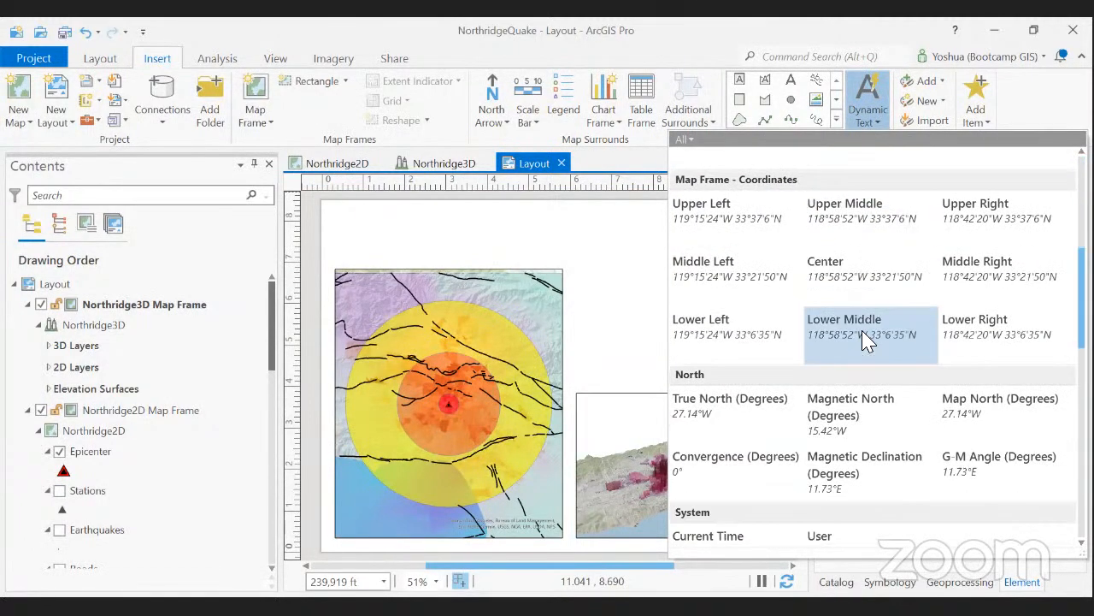
scroll(865, 340, "down", 6)
scroll(865, 340, "down", 4)
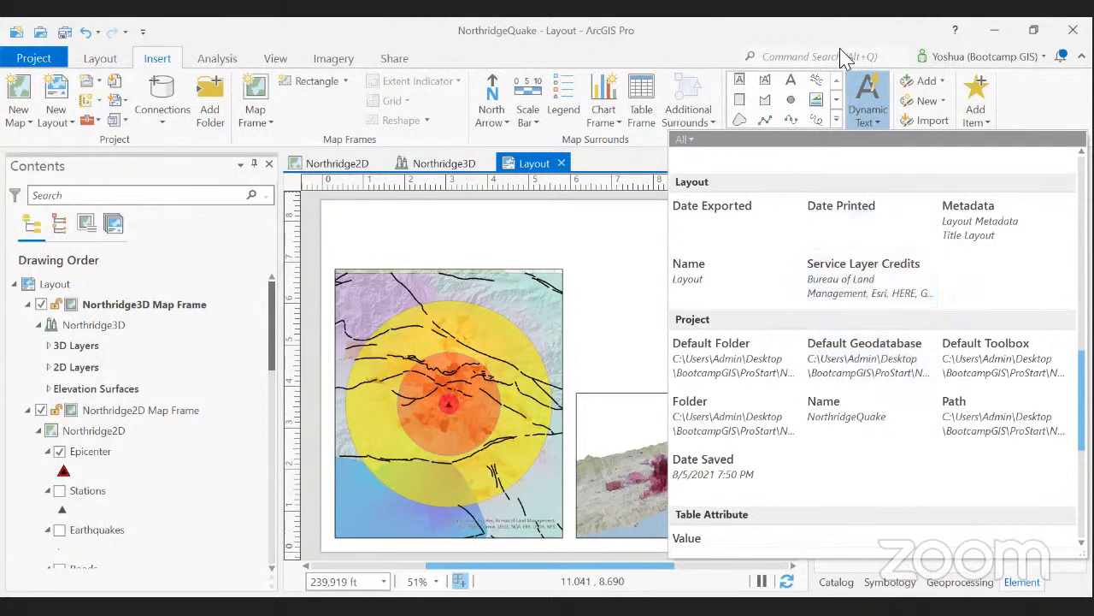
left_click(879, 44)
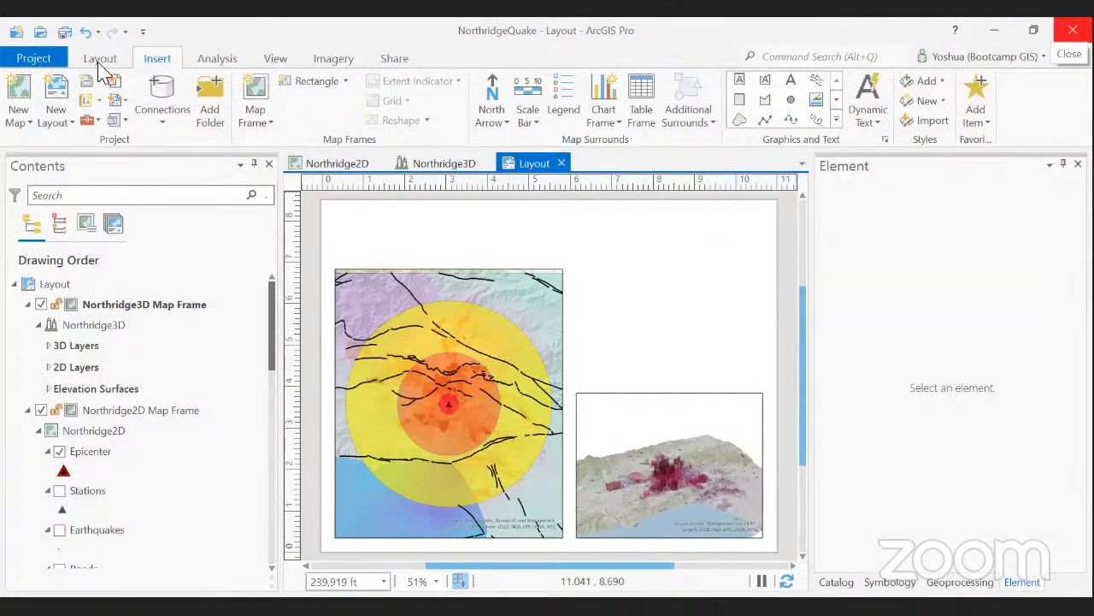
Save the NorthridgeQuake project and exit the application
left_click(40, 57)
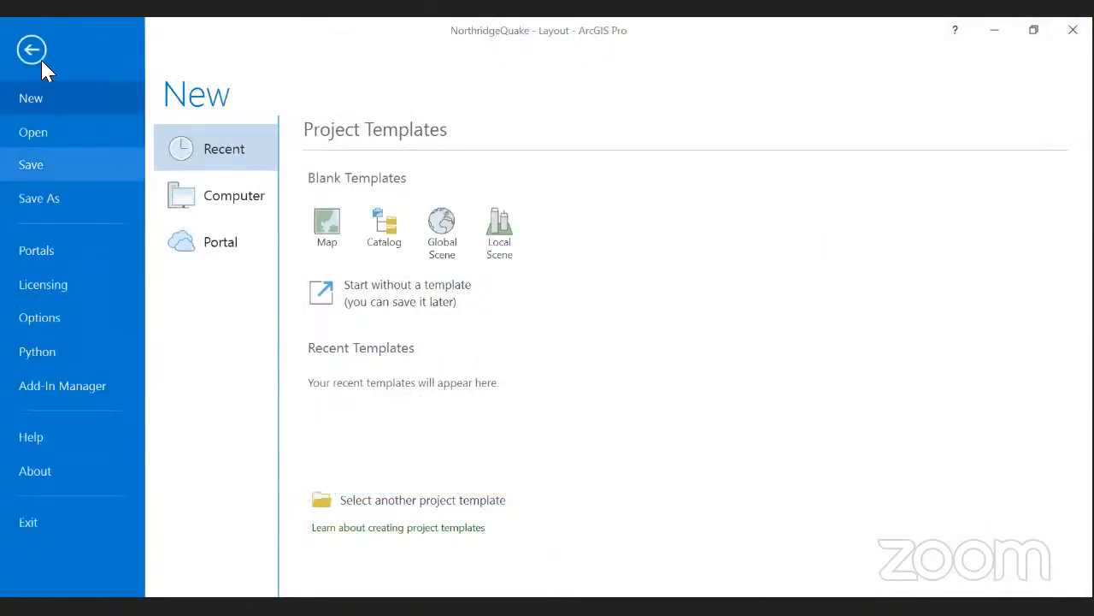
key("Escape")
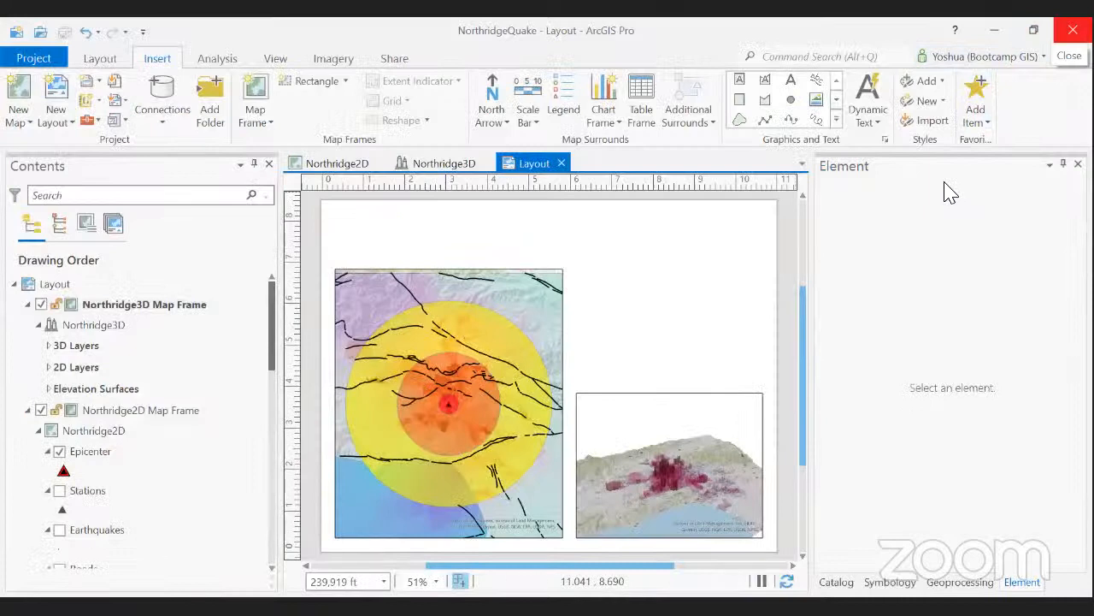
left_click(1073, 30)
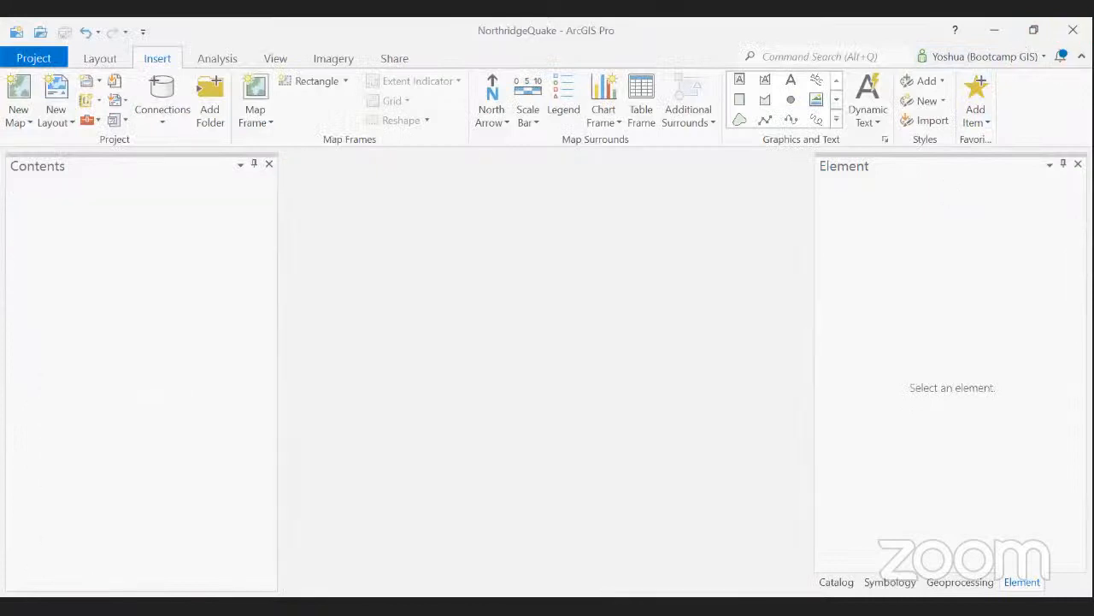